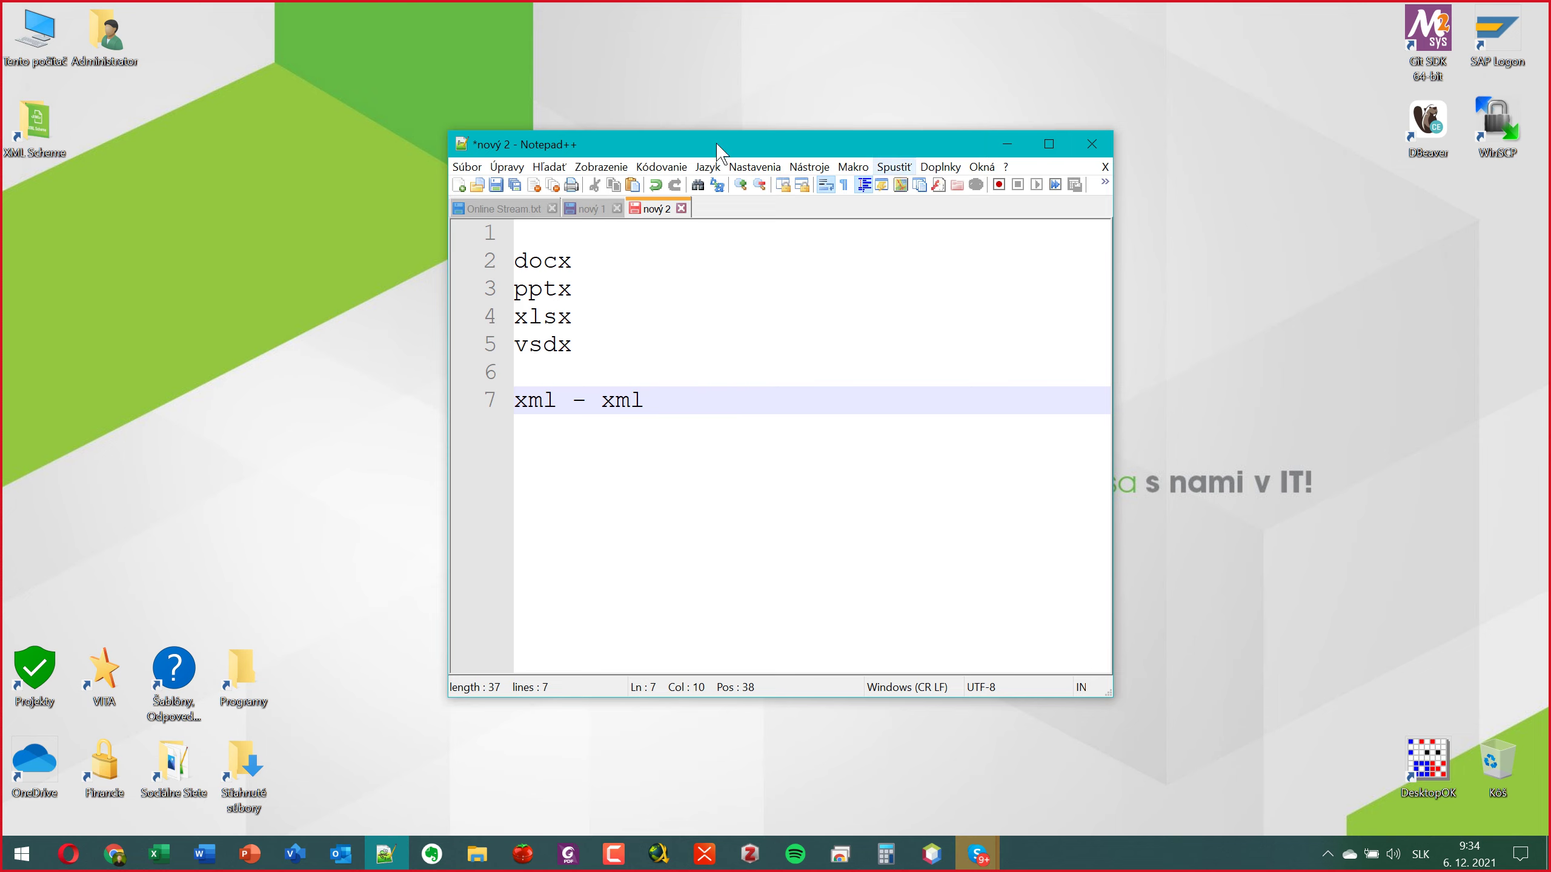
Create a new blank document in Notepad++, then open the XML Scheme desktop folder in a maximized window.
click(458, 185)
double_click(34, 137)
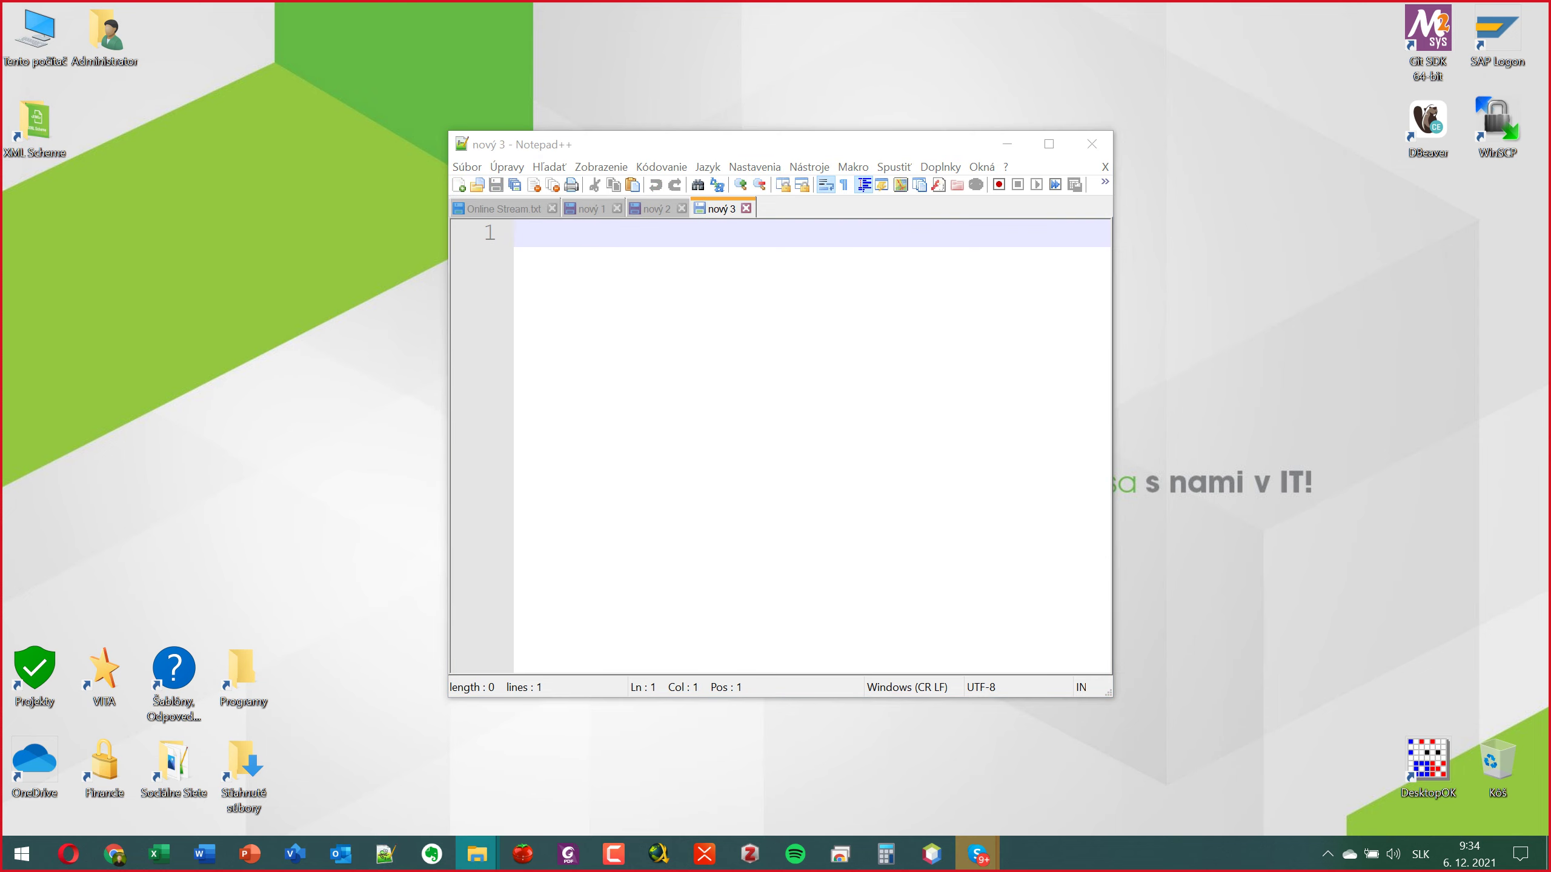
key(super+Up)
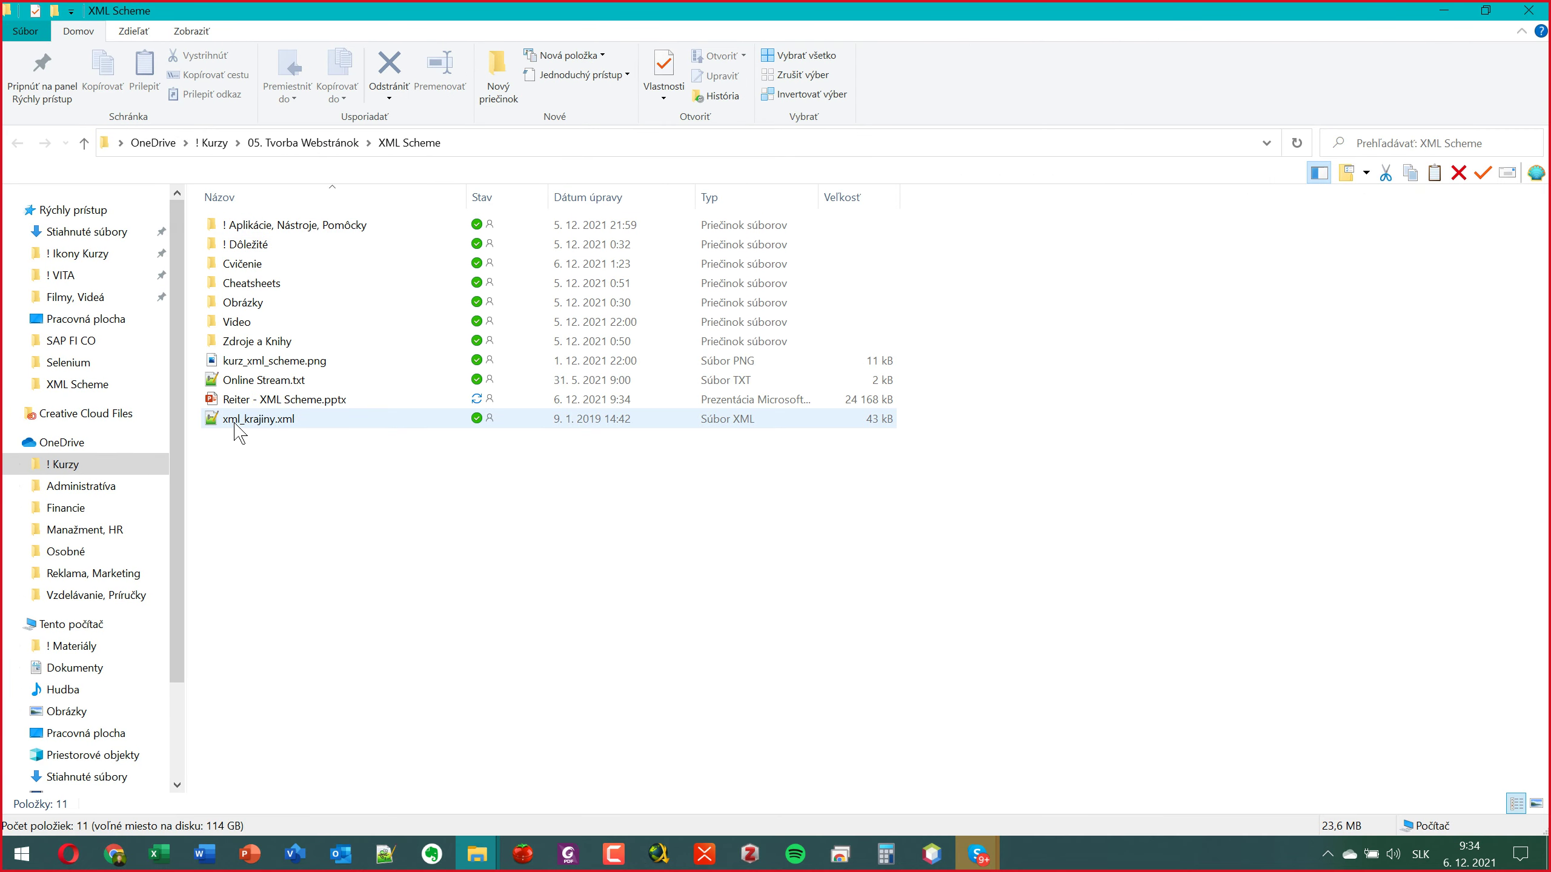
drag(237, 428, 1550, 428)
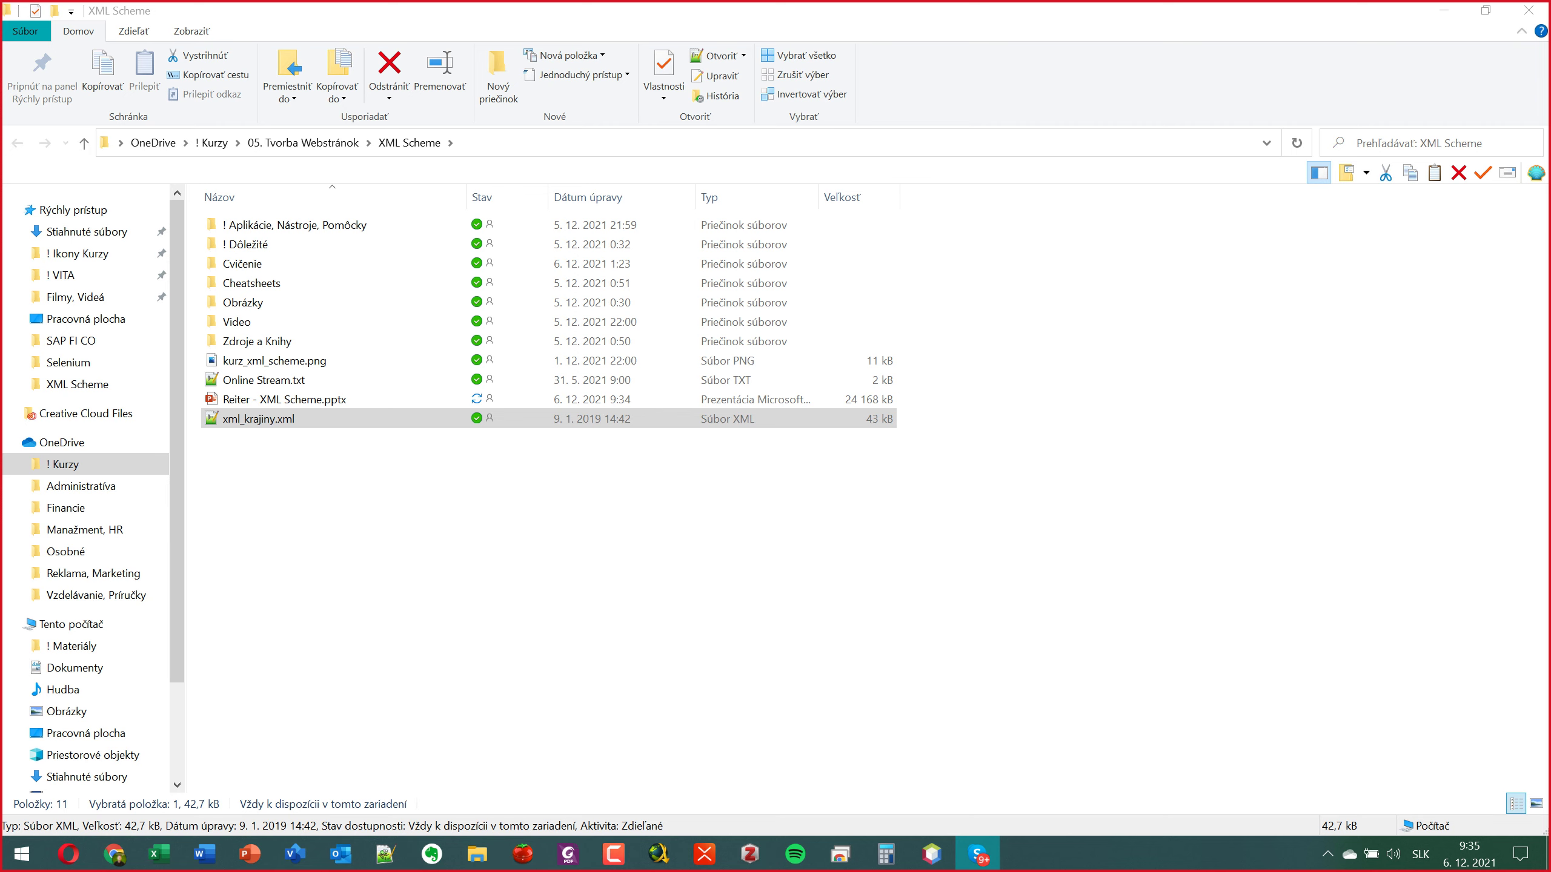
Create a OneDrive sharing link for xml_krajiny.xml with editing disabled for anyone with the link, and copy it.
click(264, 420)
right_click(263, 421)
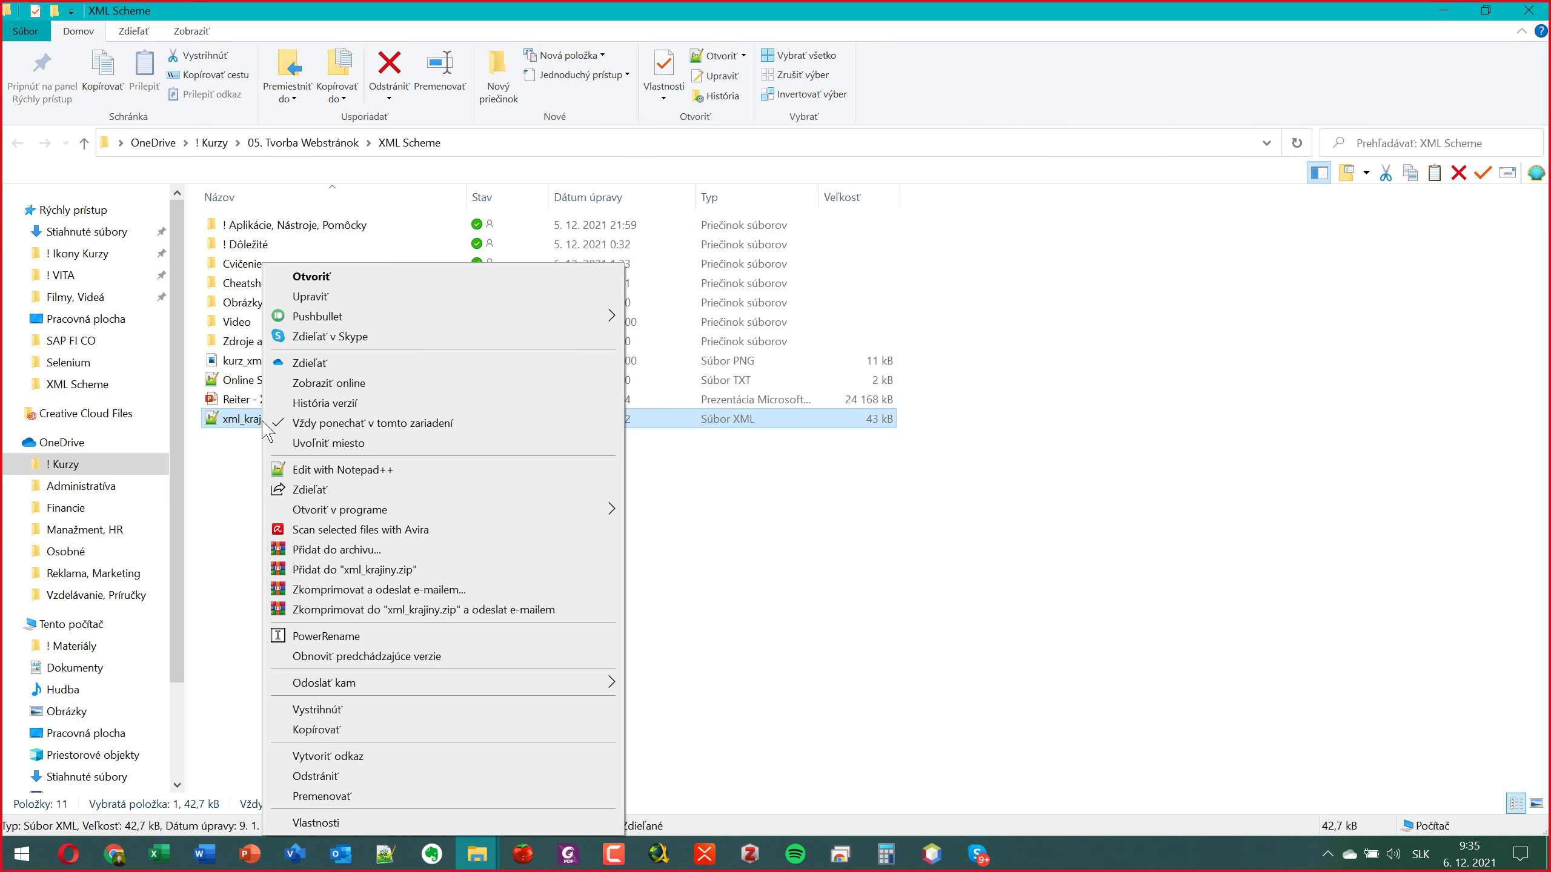
click(307, 363)
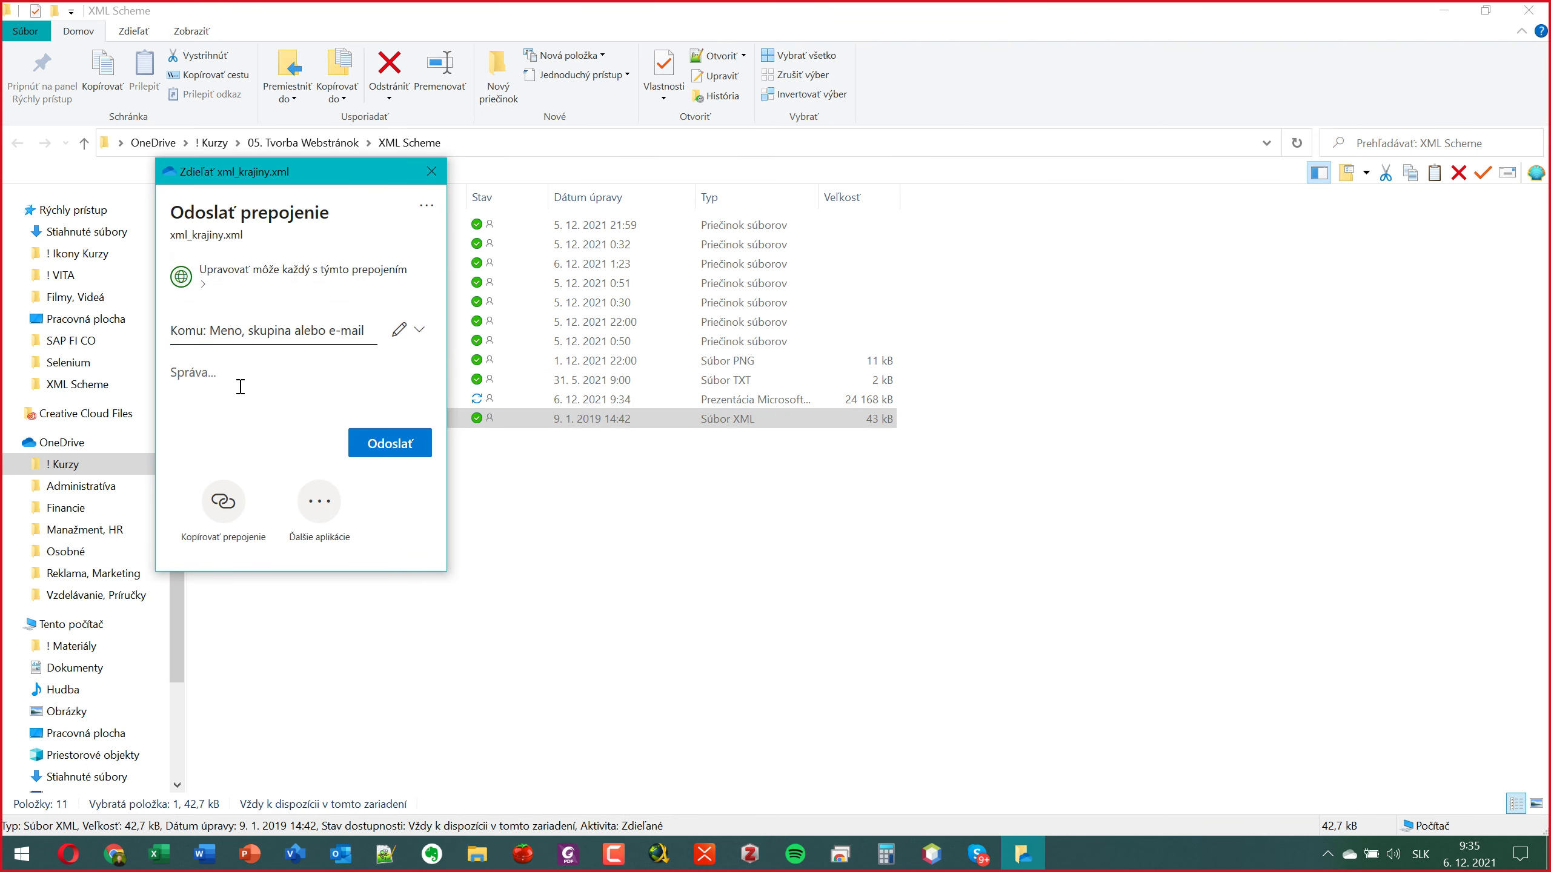
click(215, 280)
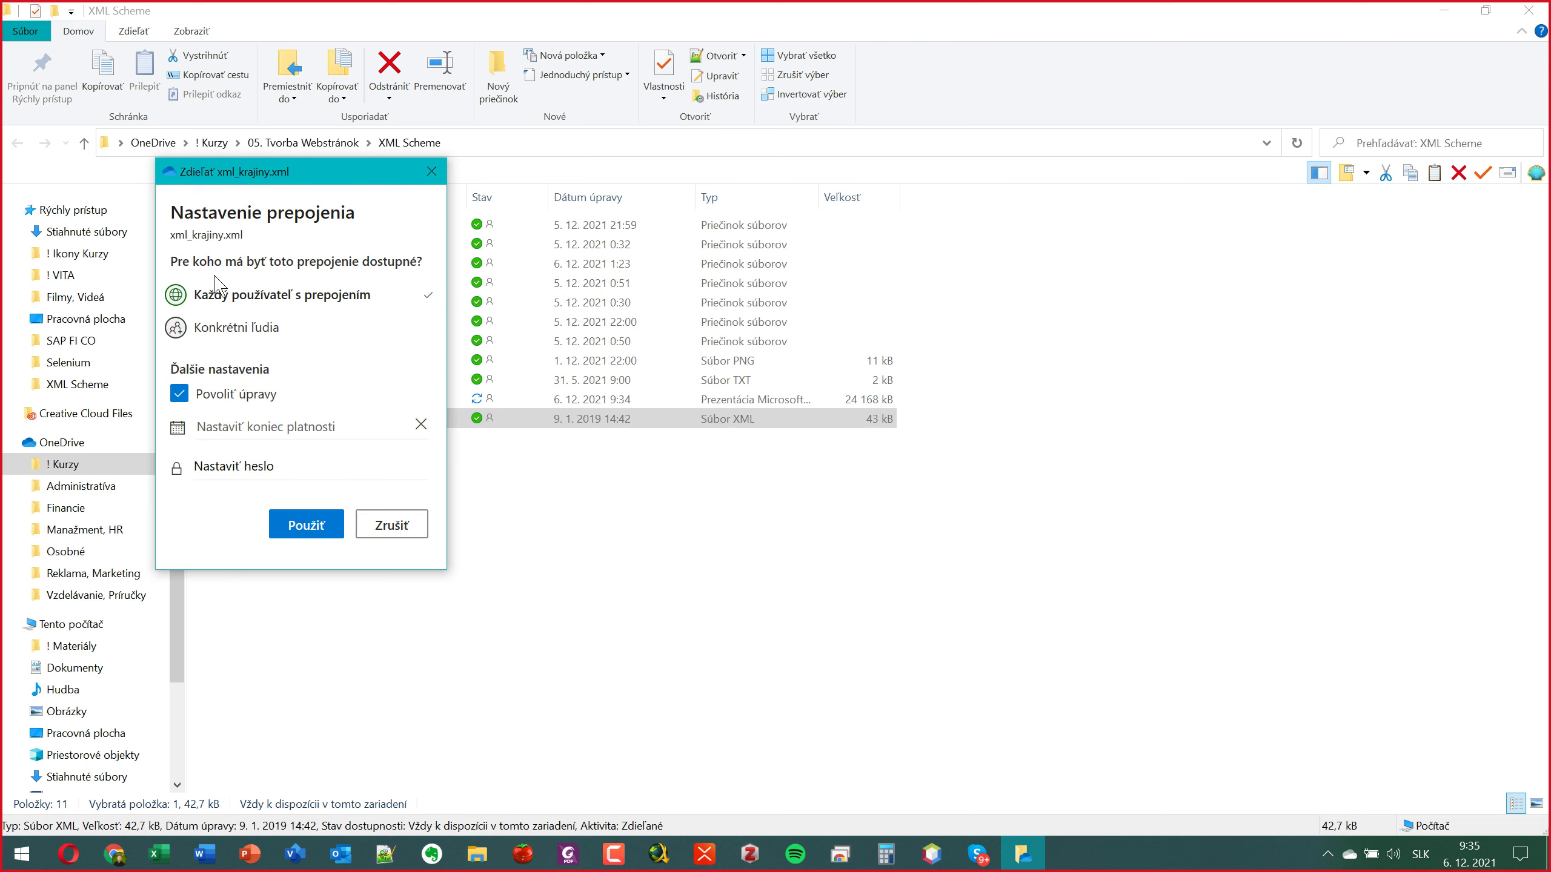
click(239, 394)
click(305, 524)
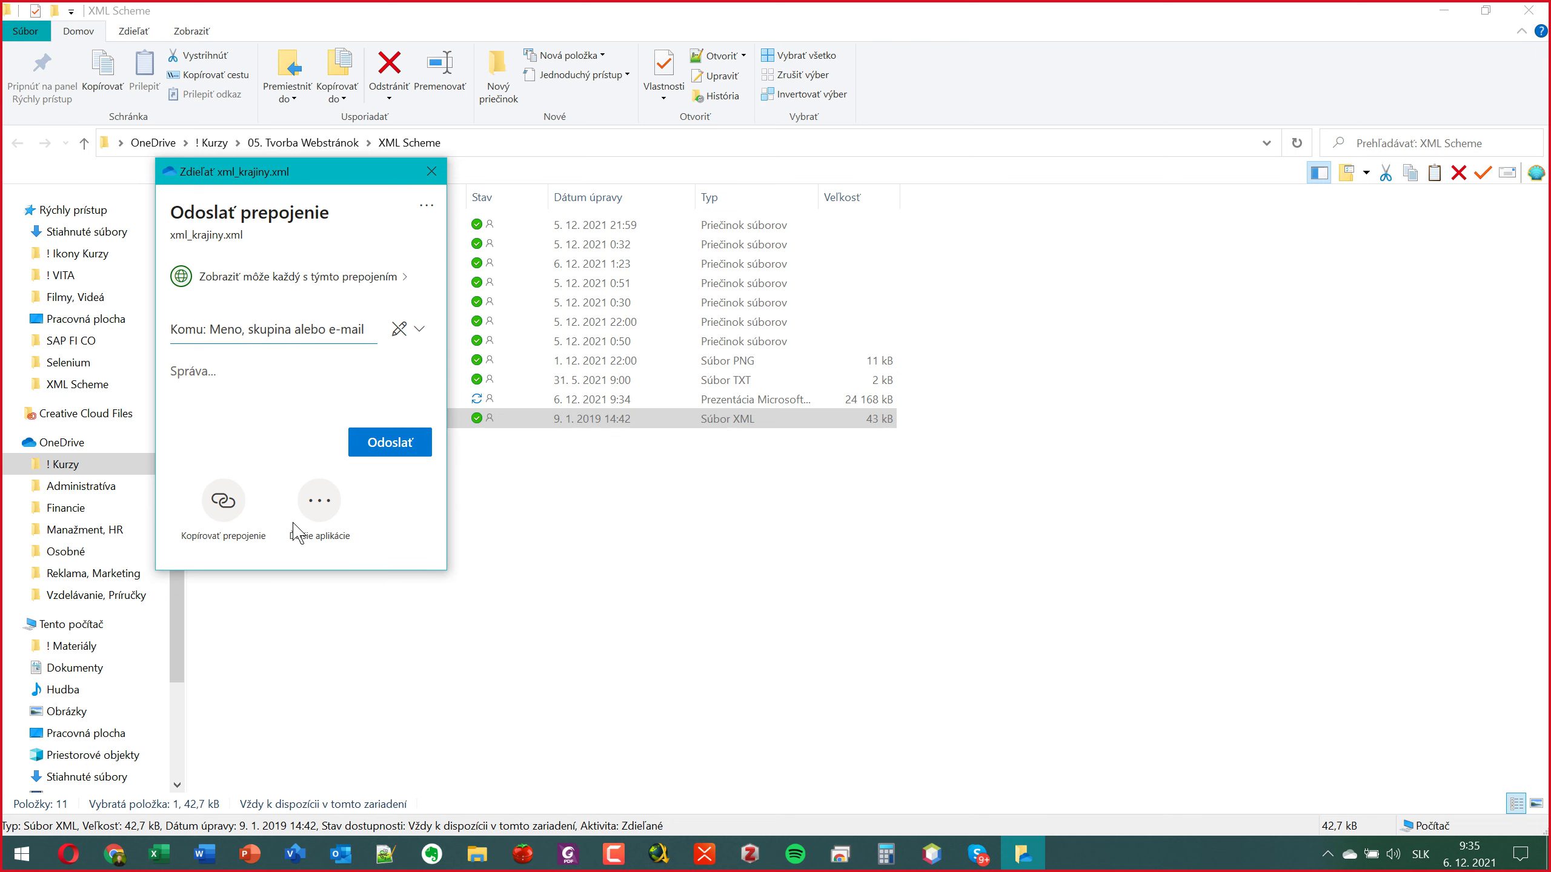
click(204, 515)
key(alt+Tab)
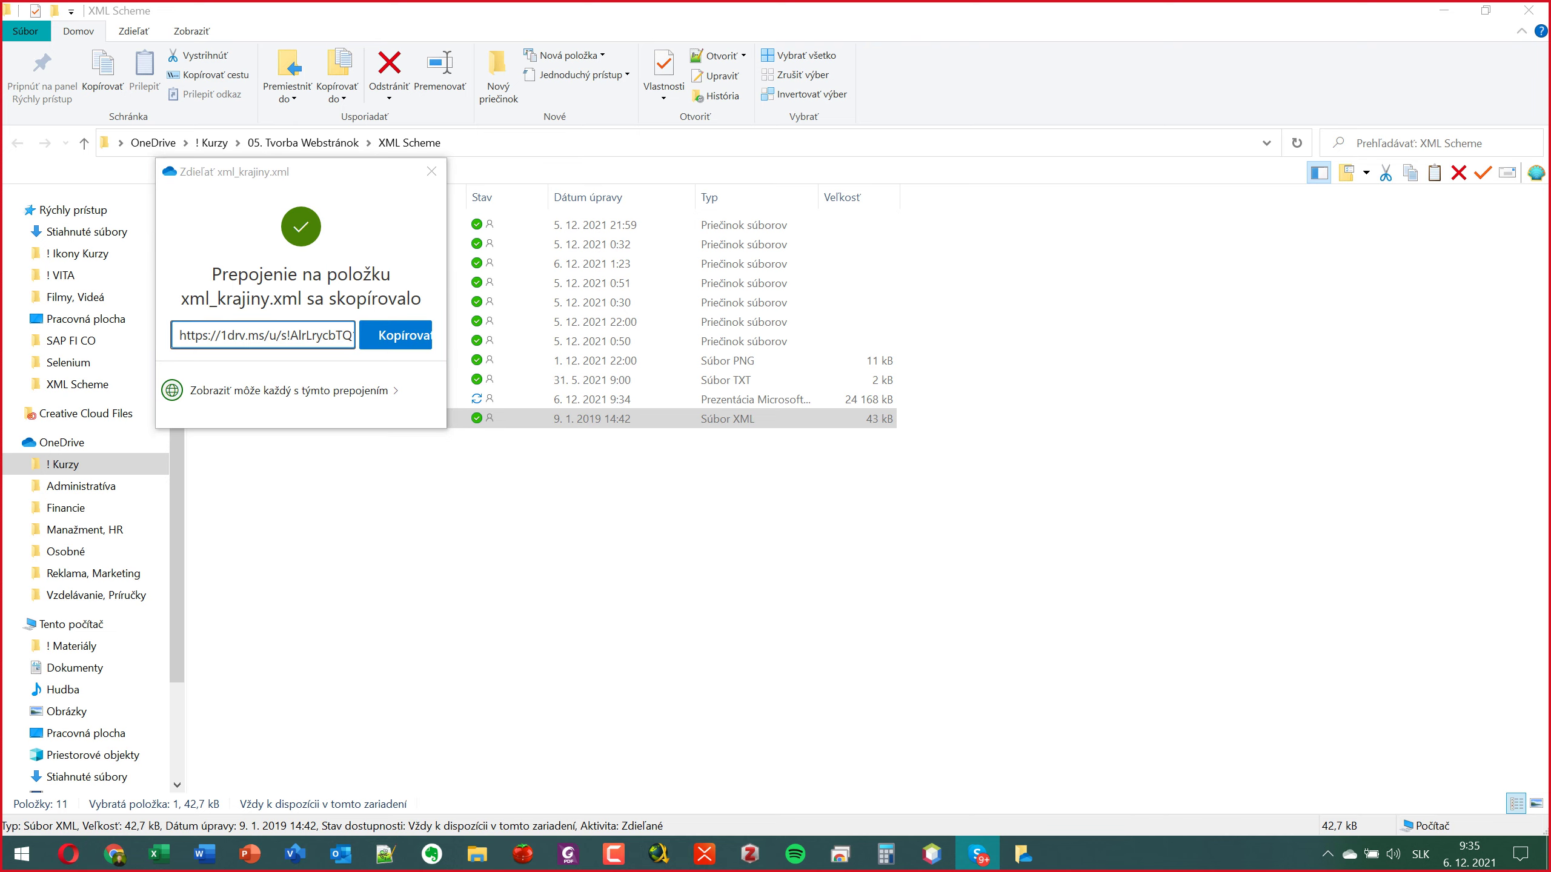
Copy xml_krajiny.xml to the desktop beside the XML Scheme shortcut and clear the open windows off the desktop.
double_click(480, 12)
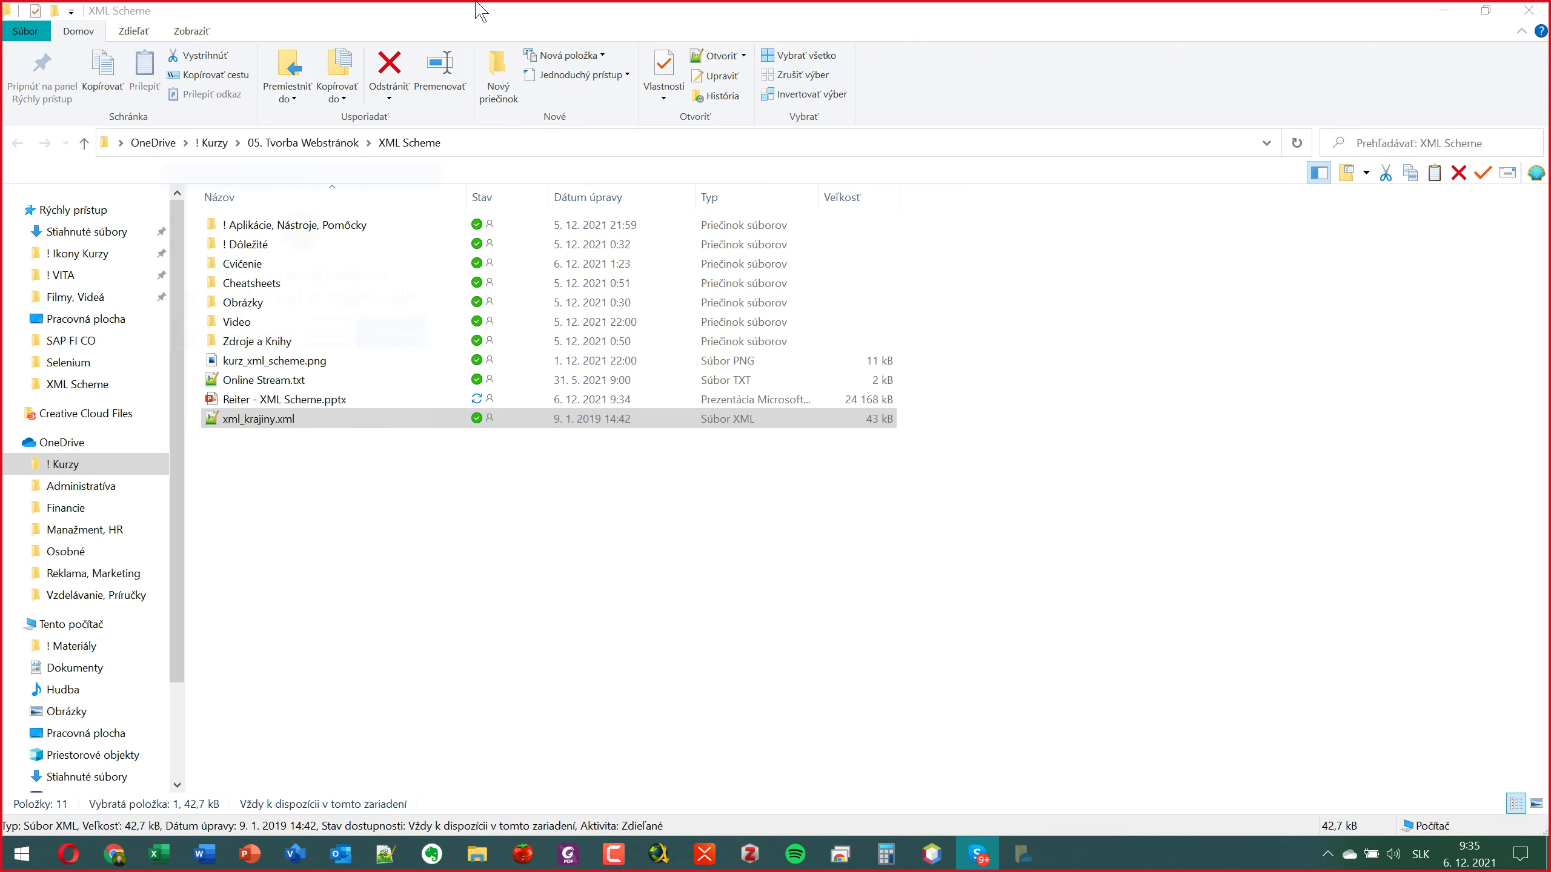
drag(740, 482, 177, 421)
click(211, 461)
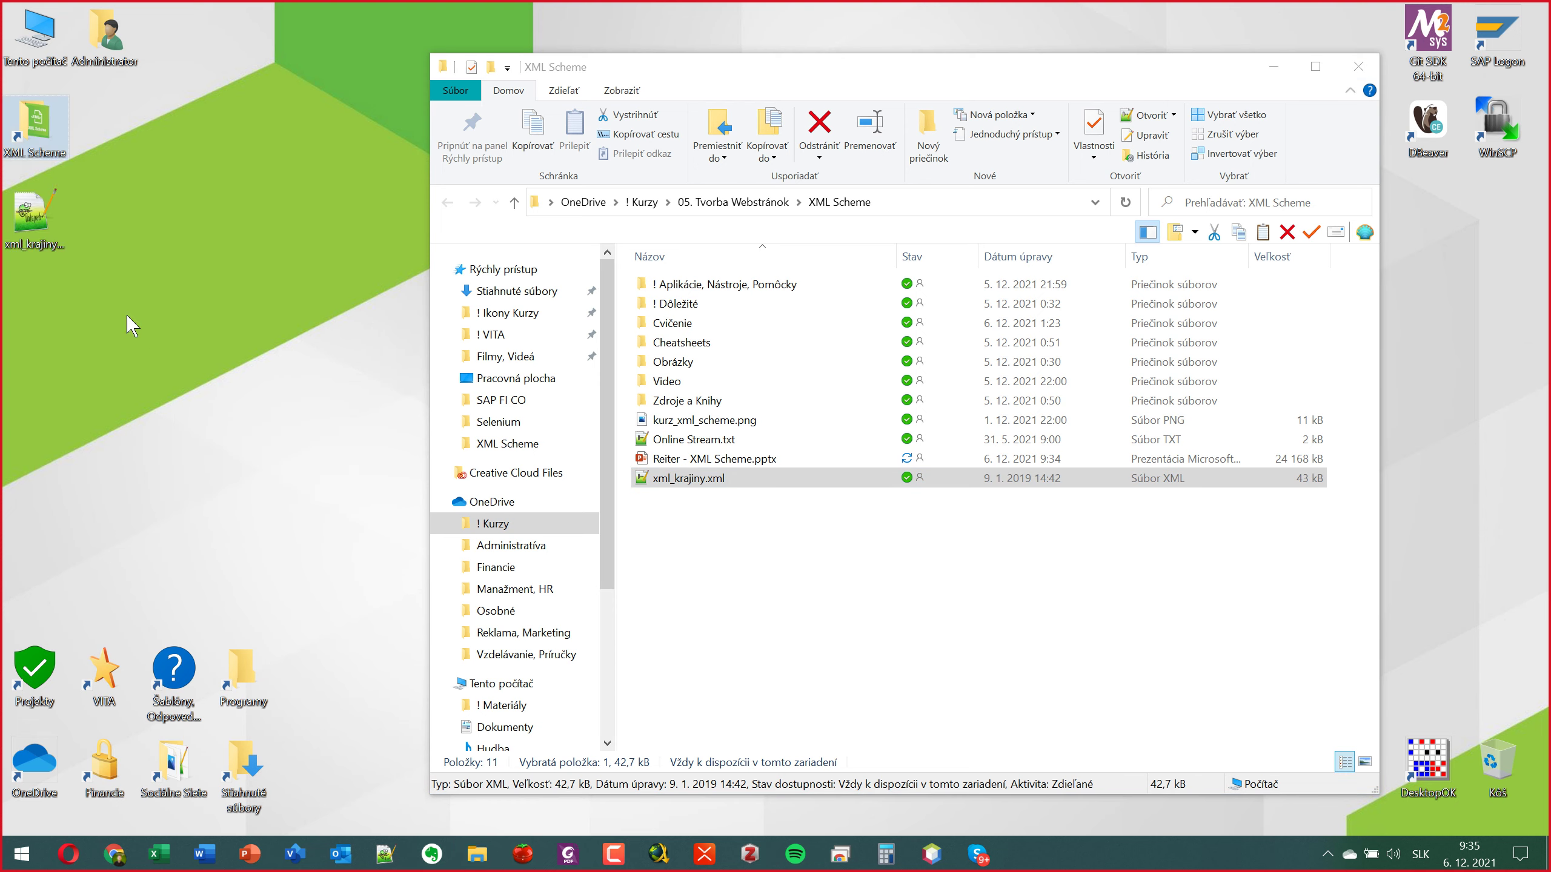
drag(196, 373, 126, 105)
click(1358, 66)
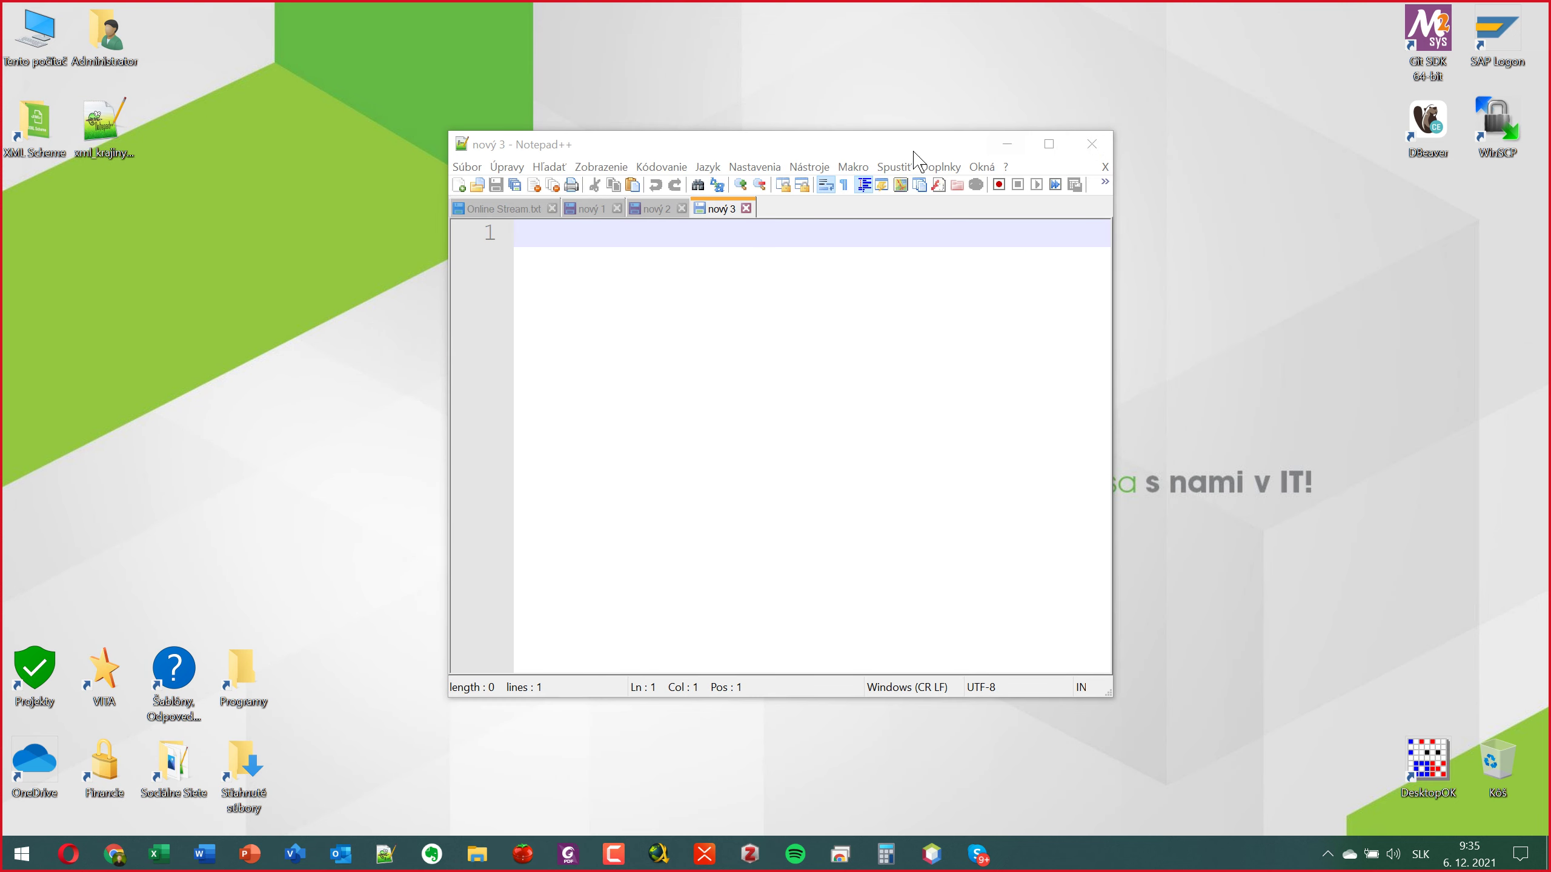
drag(913, 153, 1186, 170)
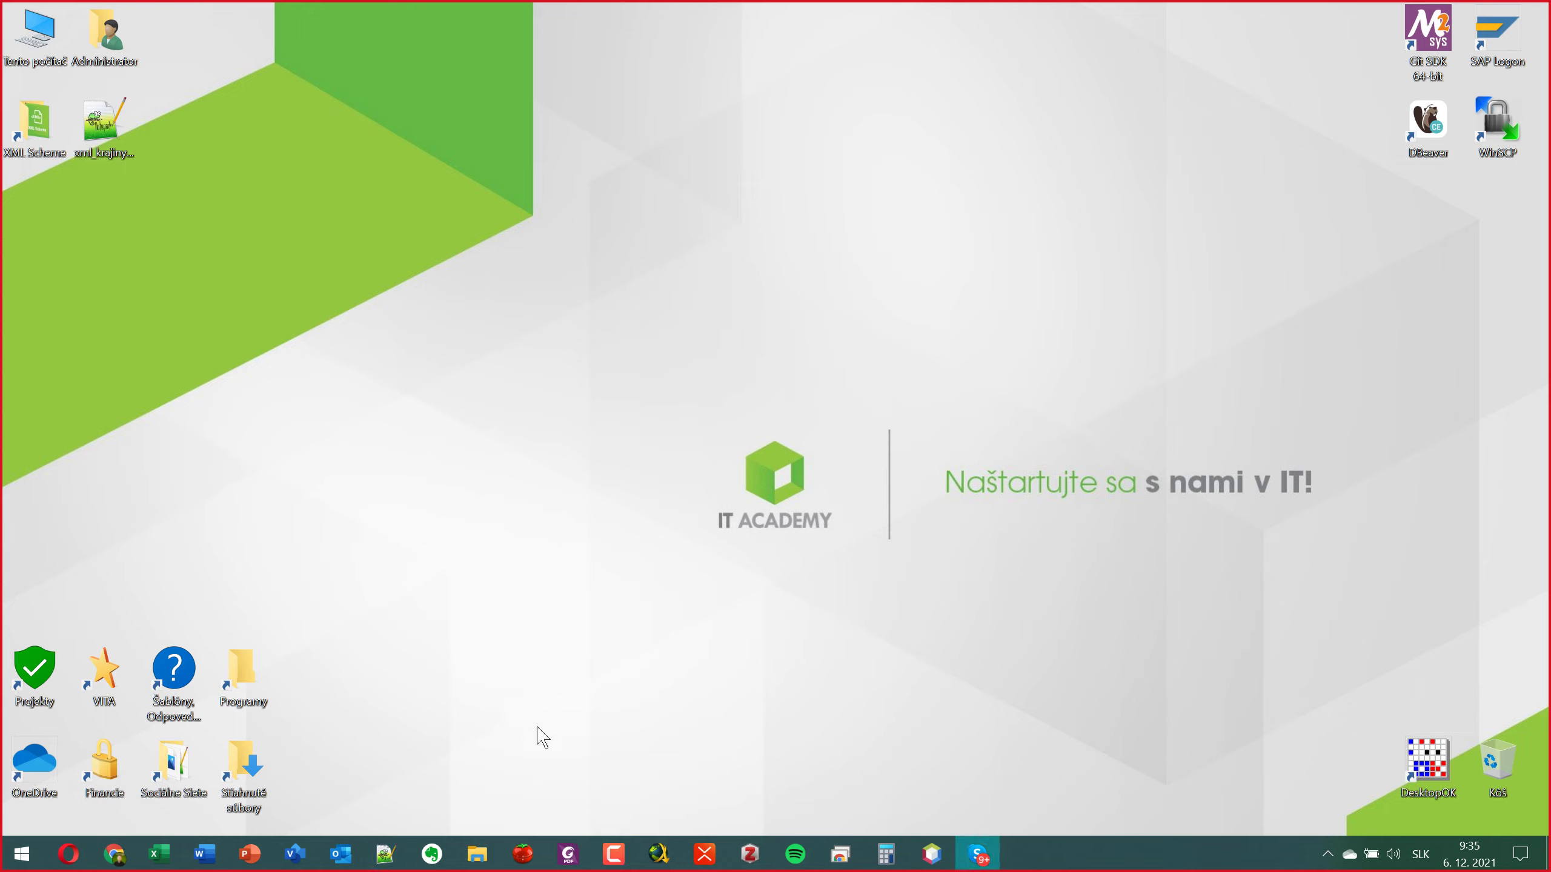
click(248, 853)
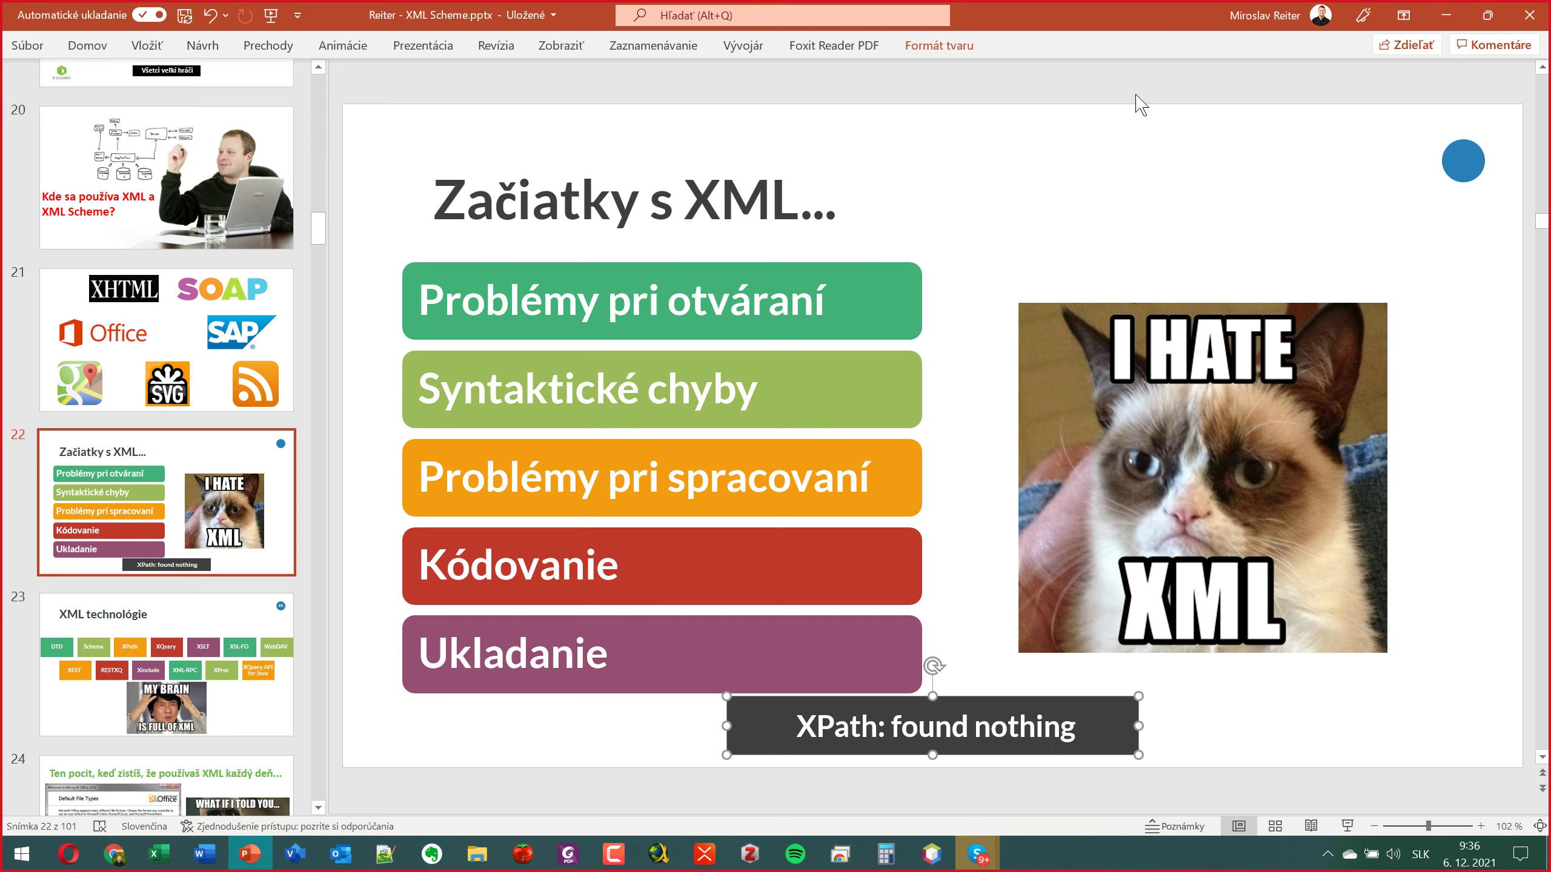
click(1454, 22)
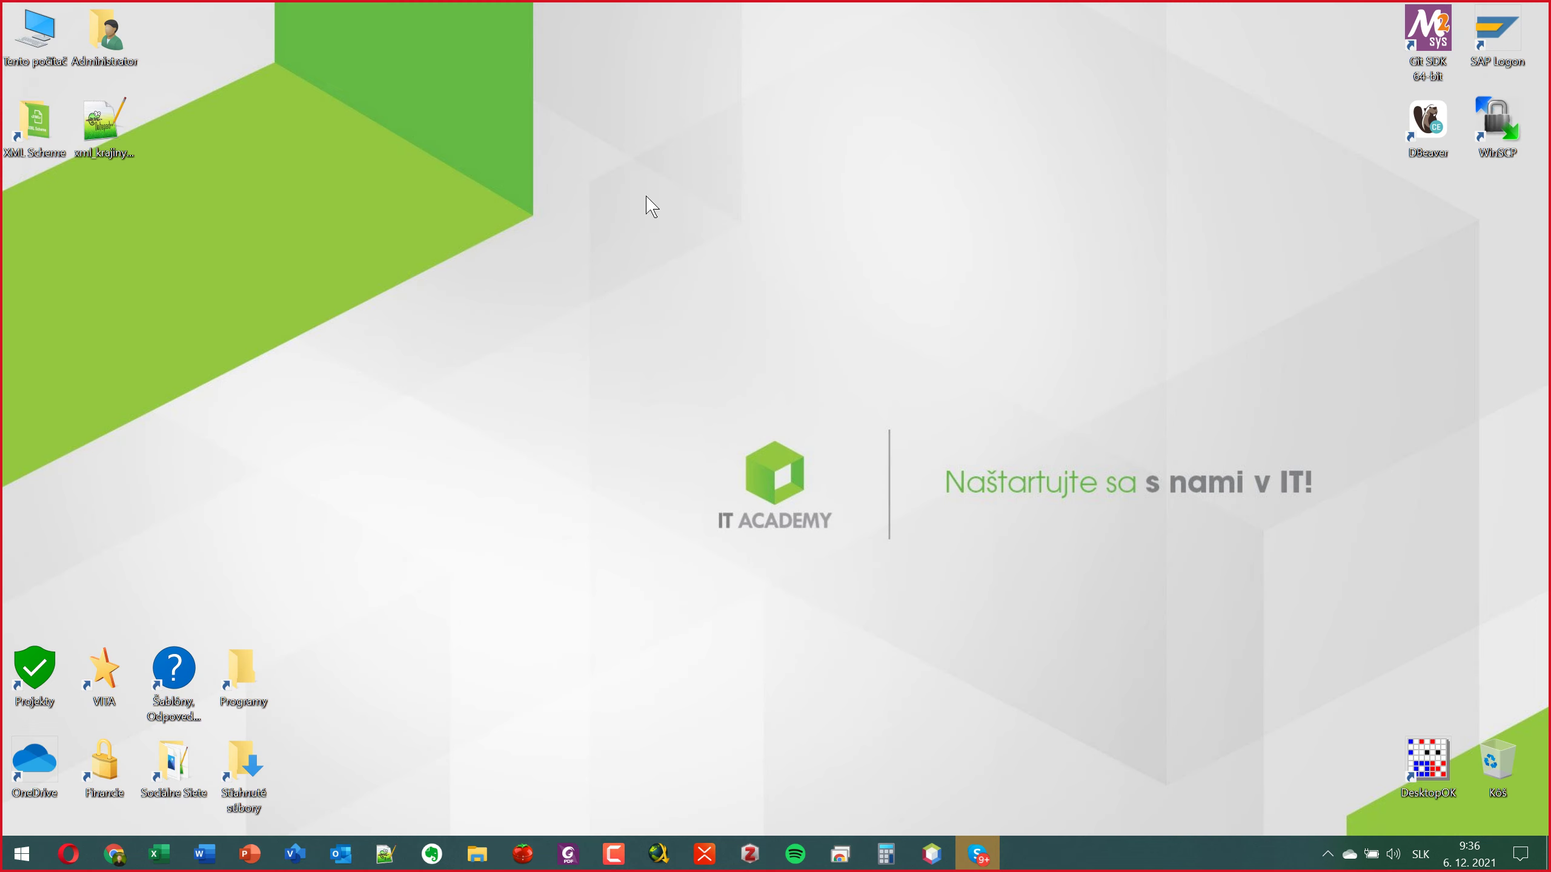
click(111, 136)
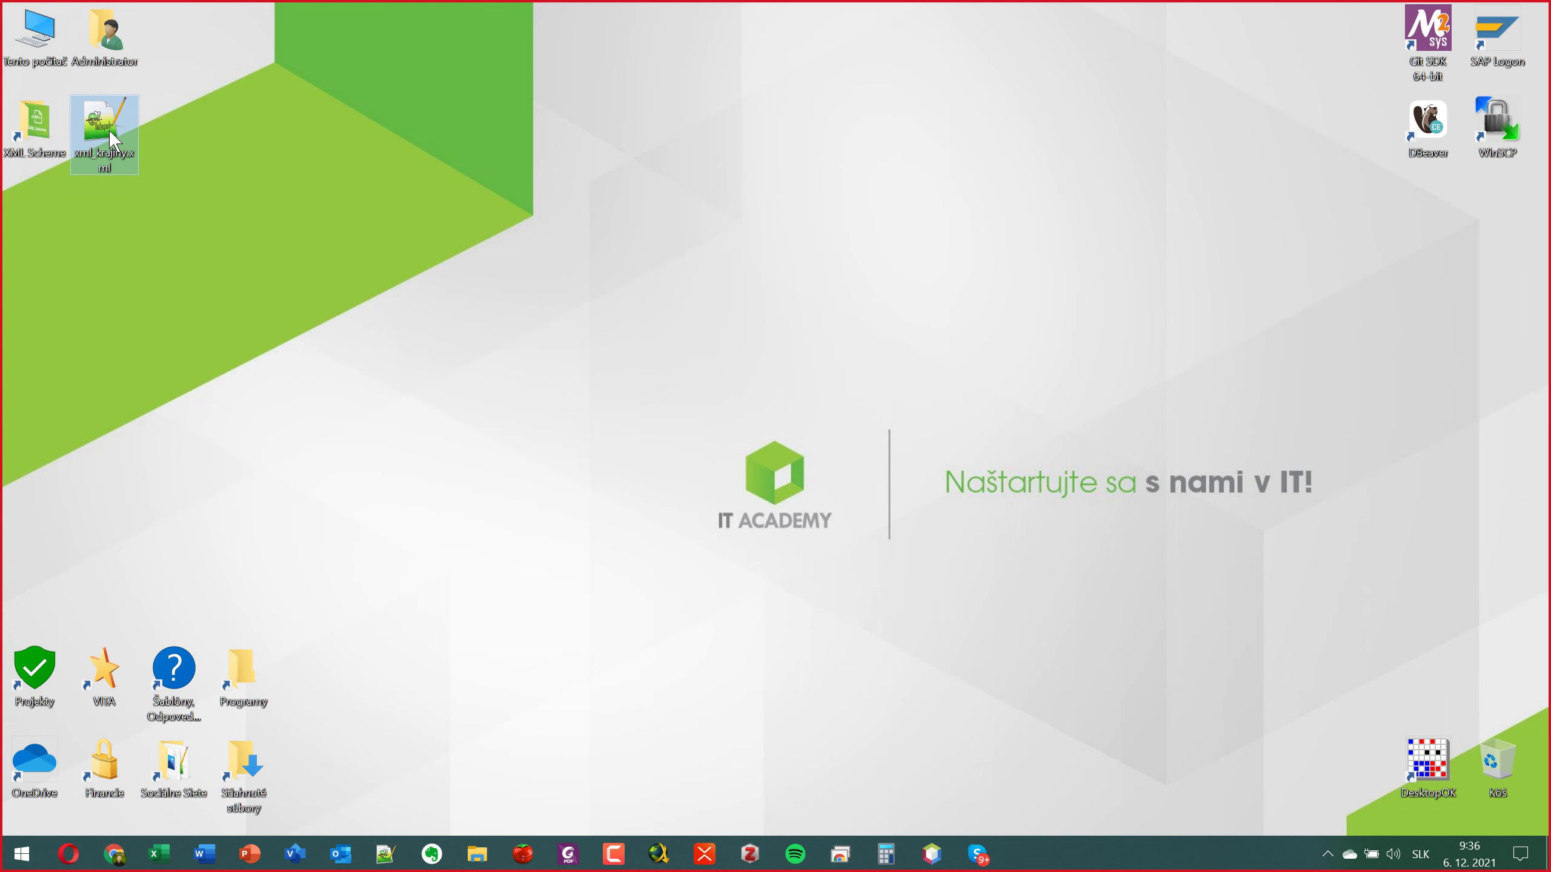
right_click(111, 136)
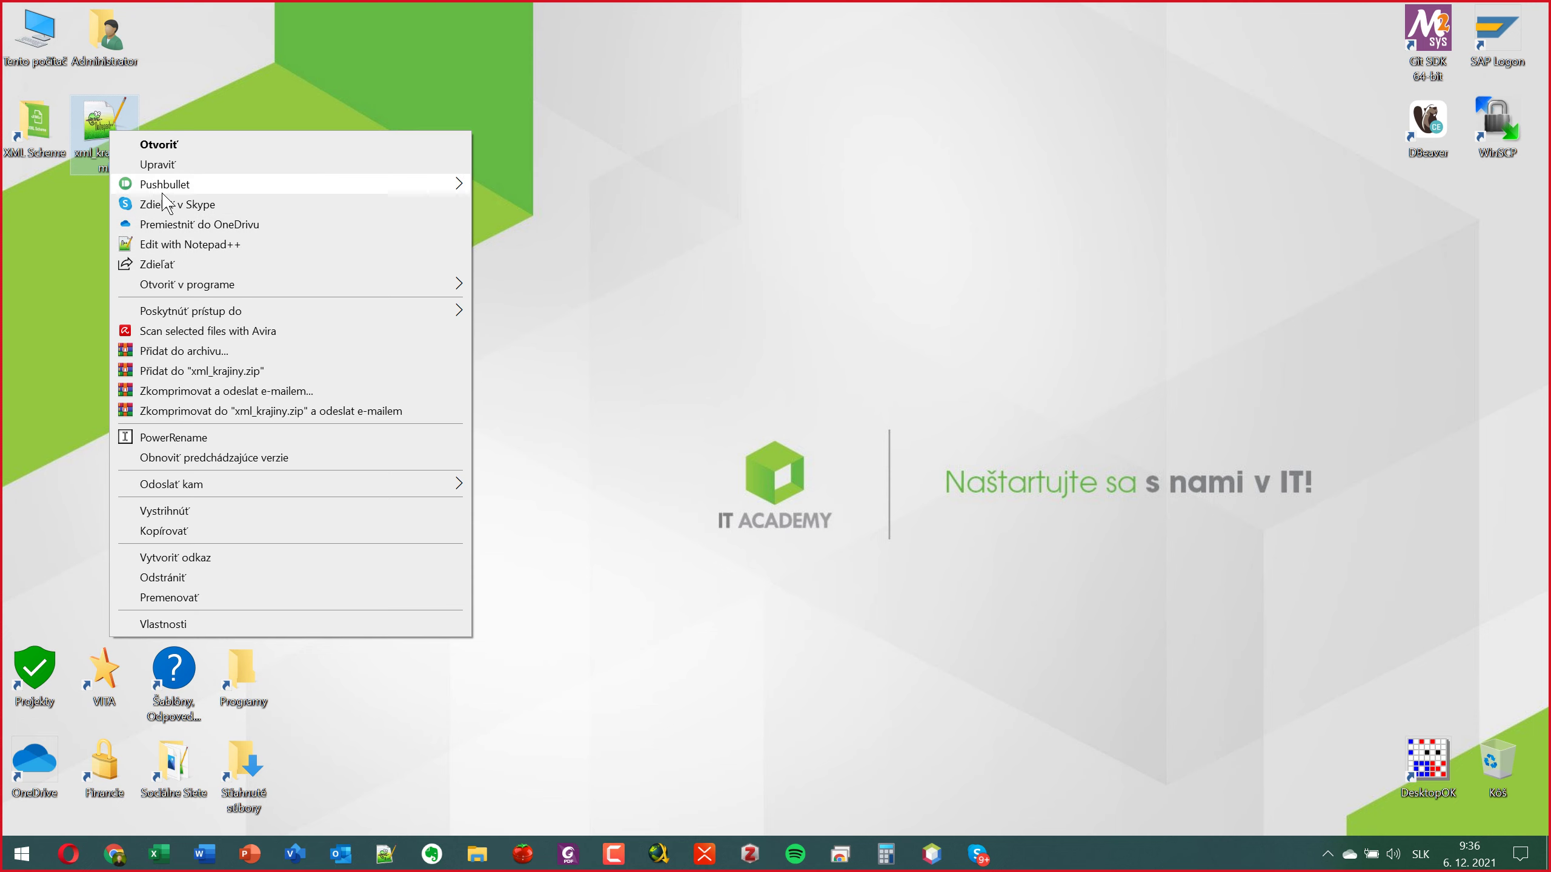
click(58, 139)
Reopen the XML Scheme folder from the desktop and select xml_krajiny.xml.
double_click(55, 138)
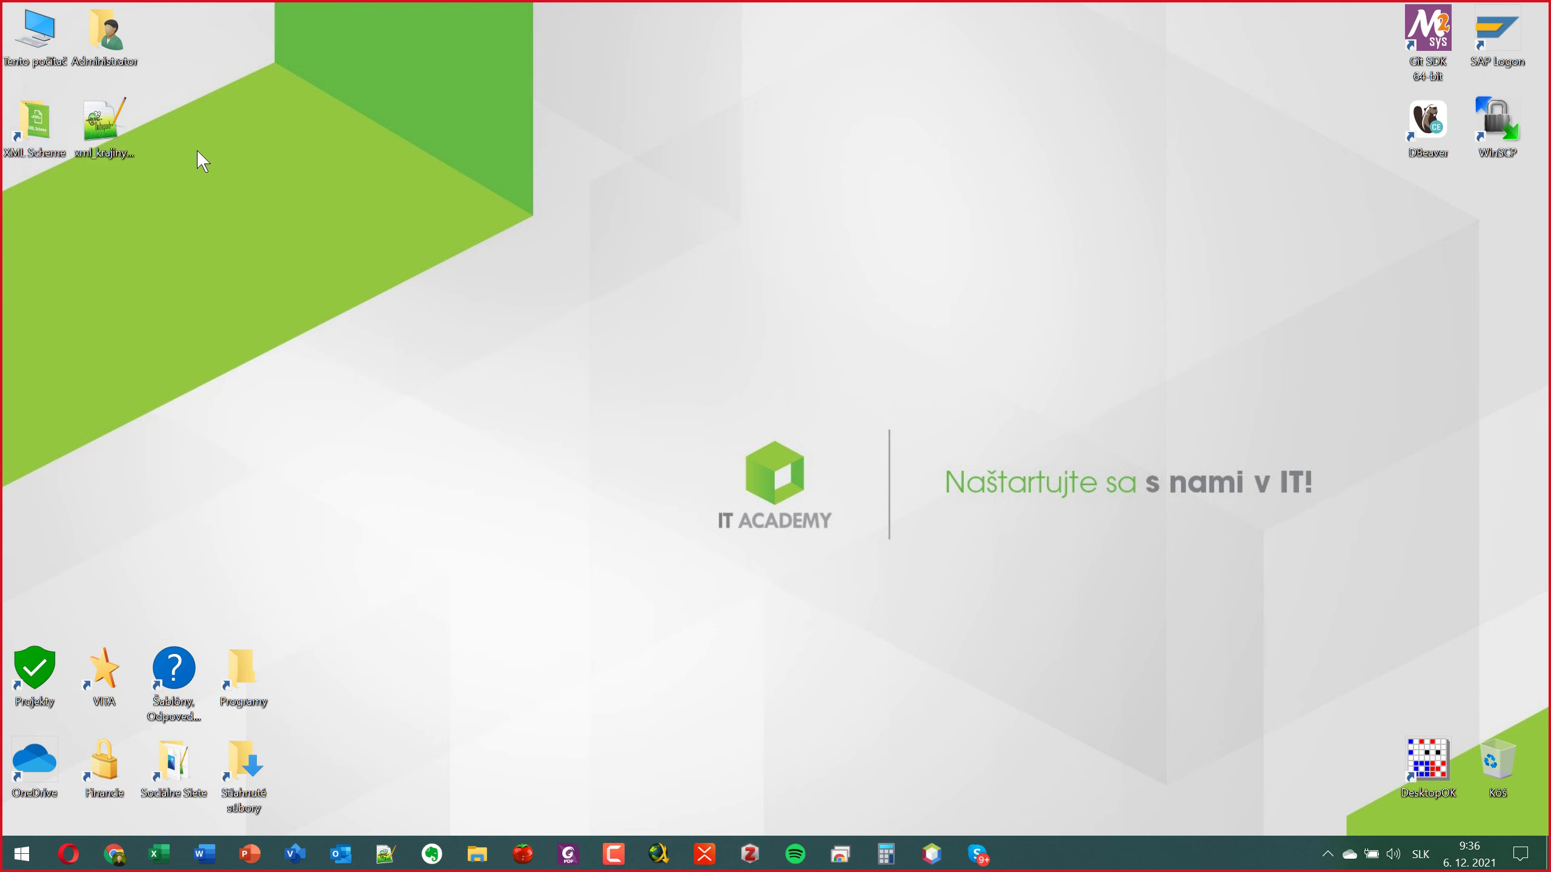
click(689, 480)
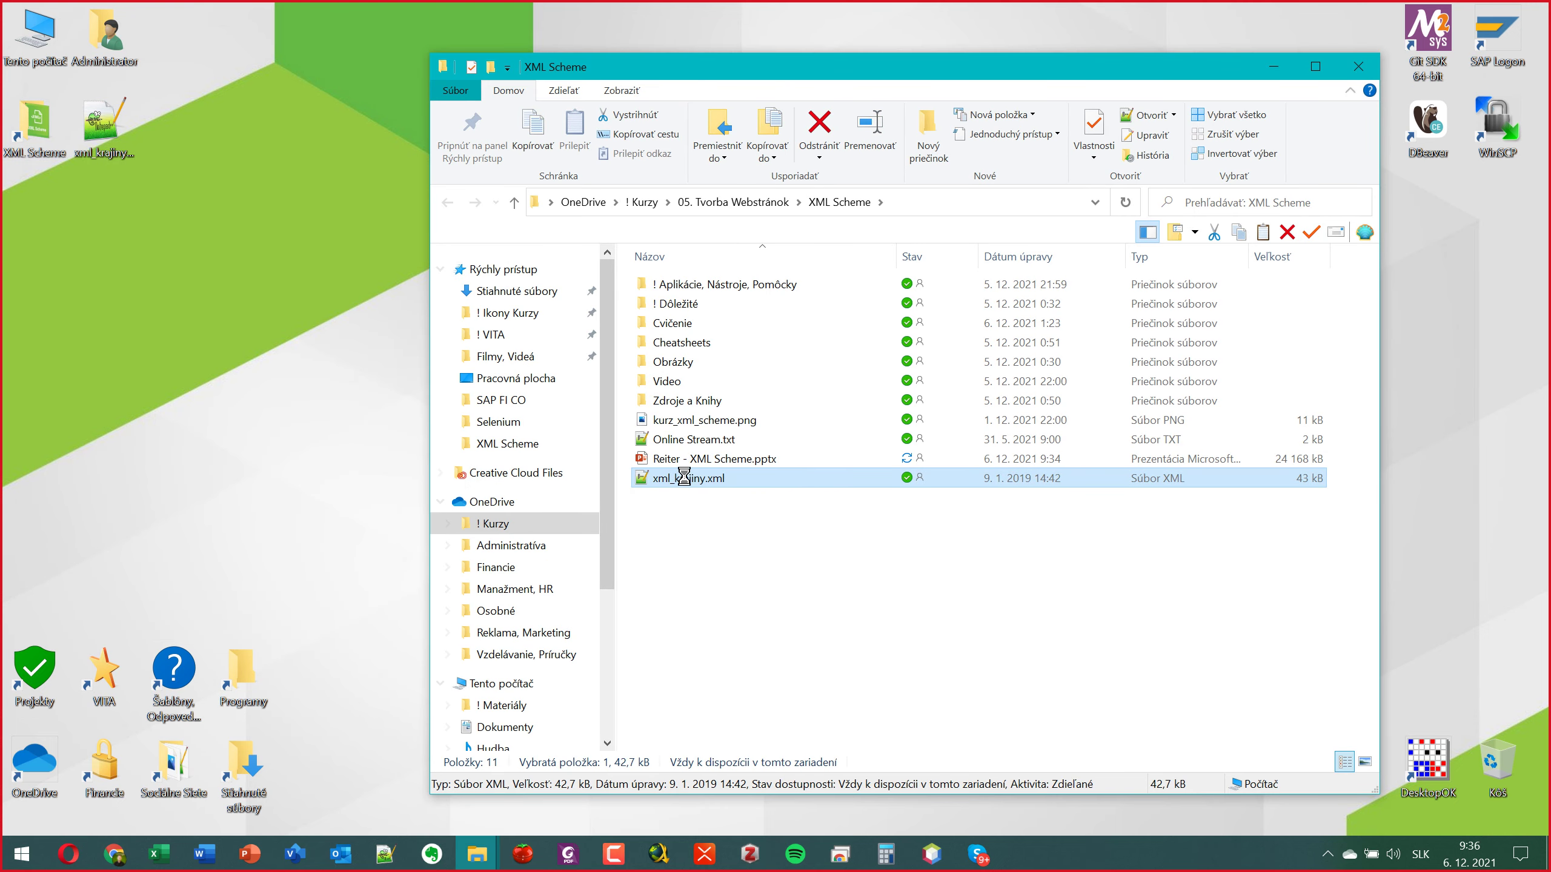
right_click(688, 483)
click(744, 368)
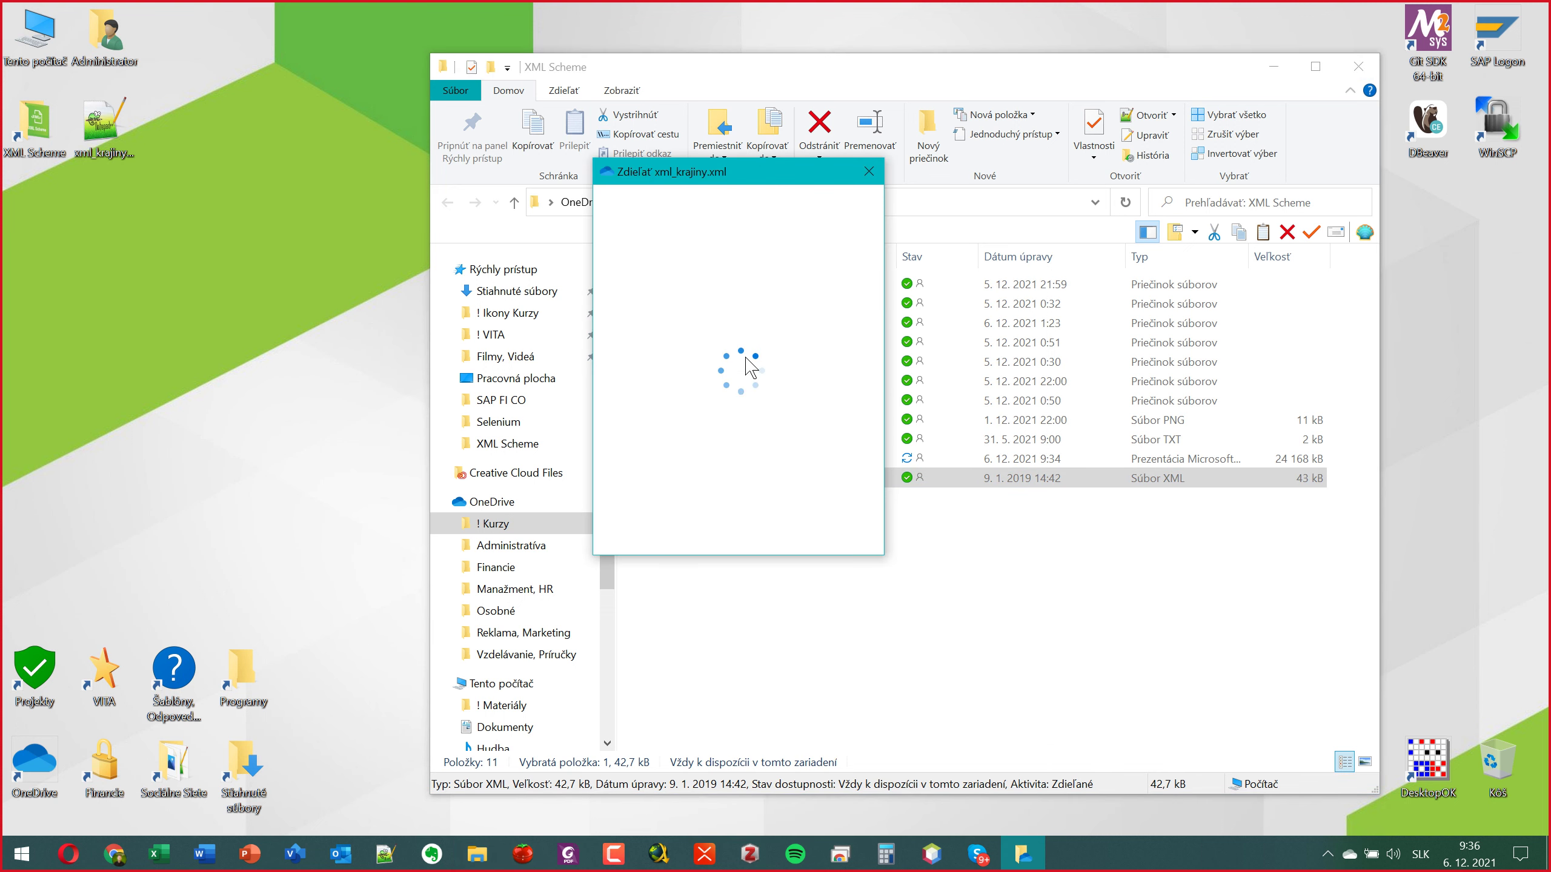
click(650, 283)
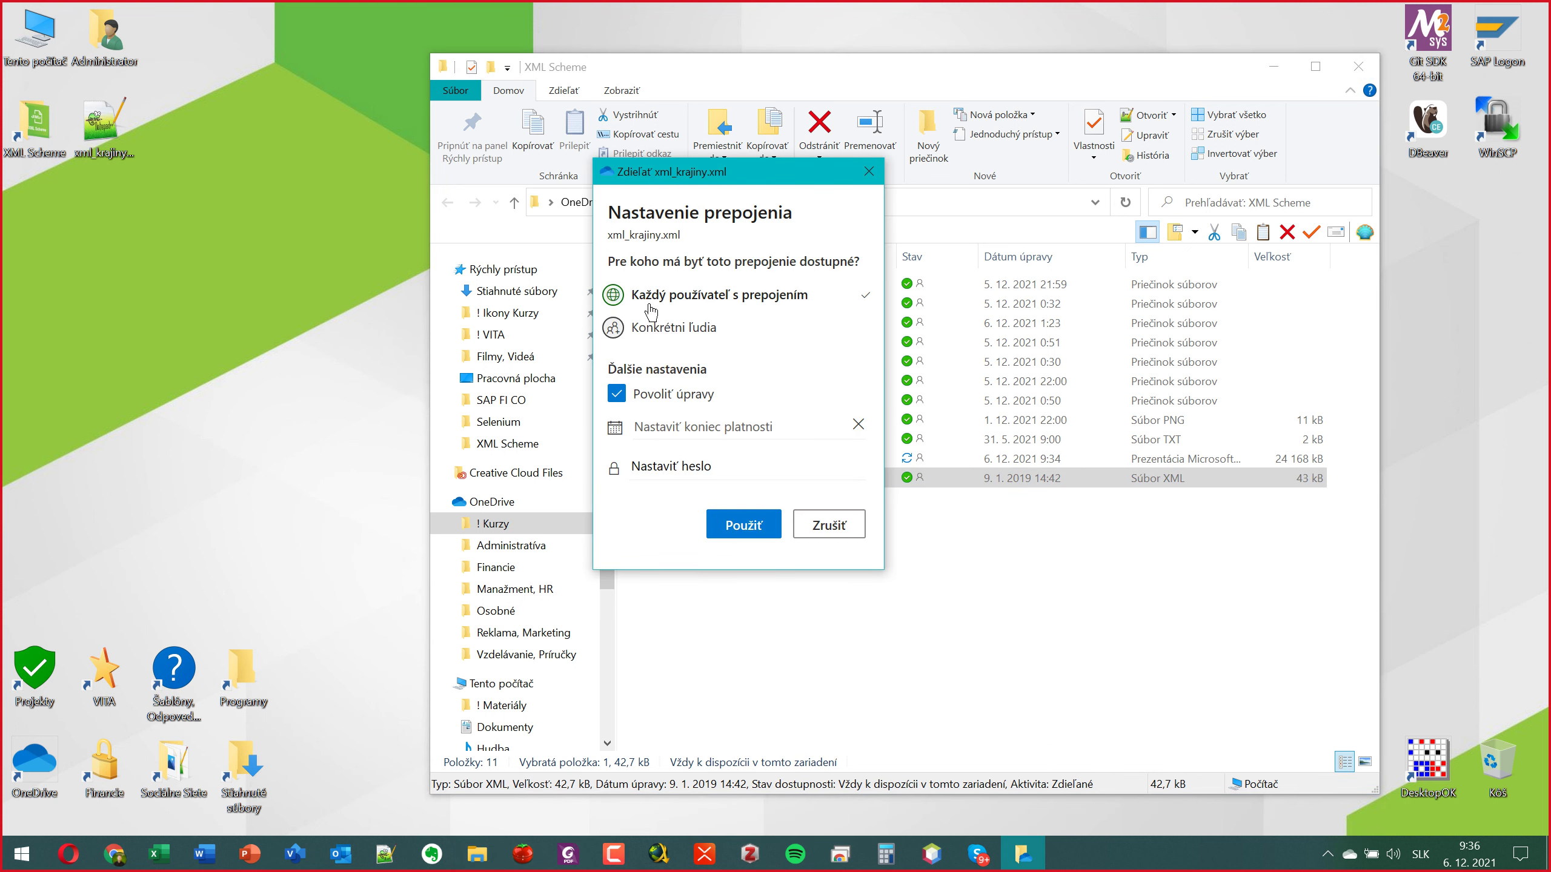
click(670, 398)
click(742, 526)
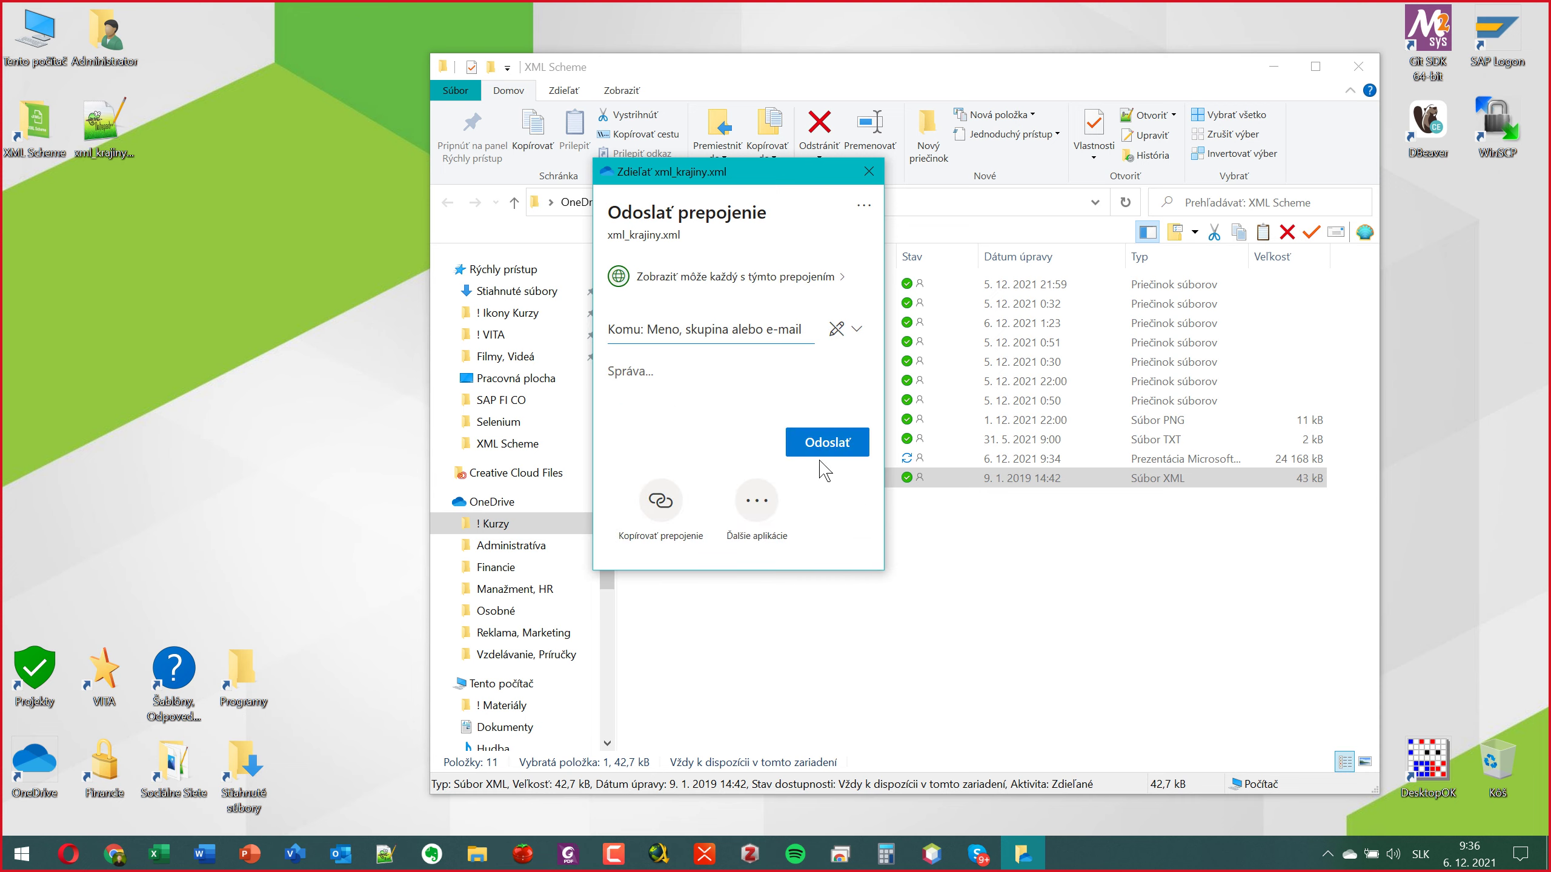
click(825, 441)
key(Escape)
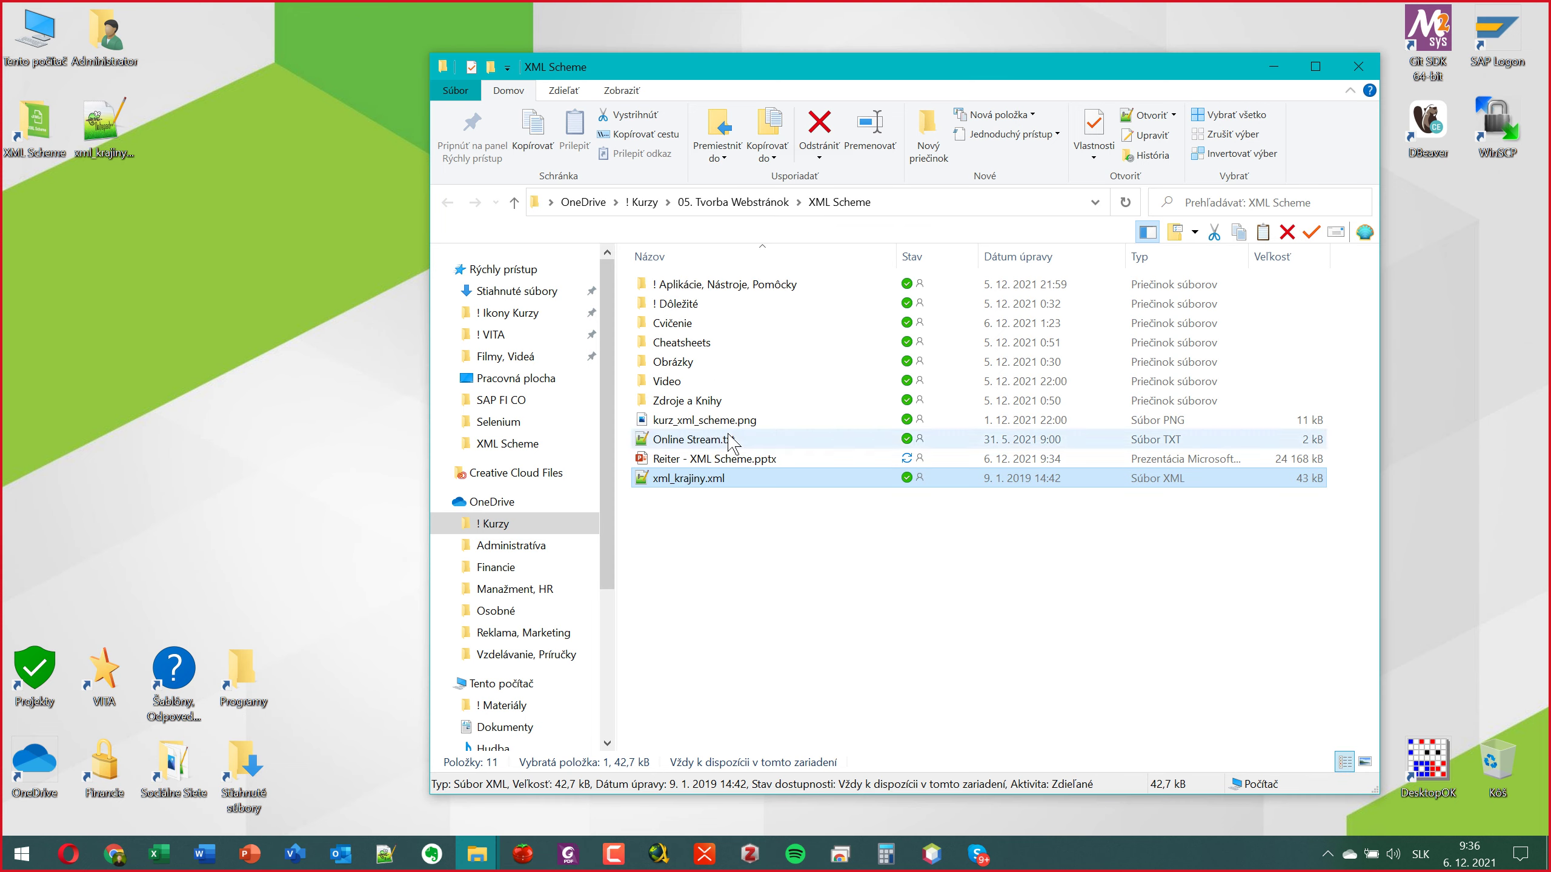
Copy the OneDrive sharing link for xml_krajiny.xml with the default editing permission and close the folder window.
right_click(698, 480)
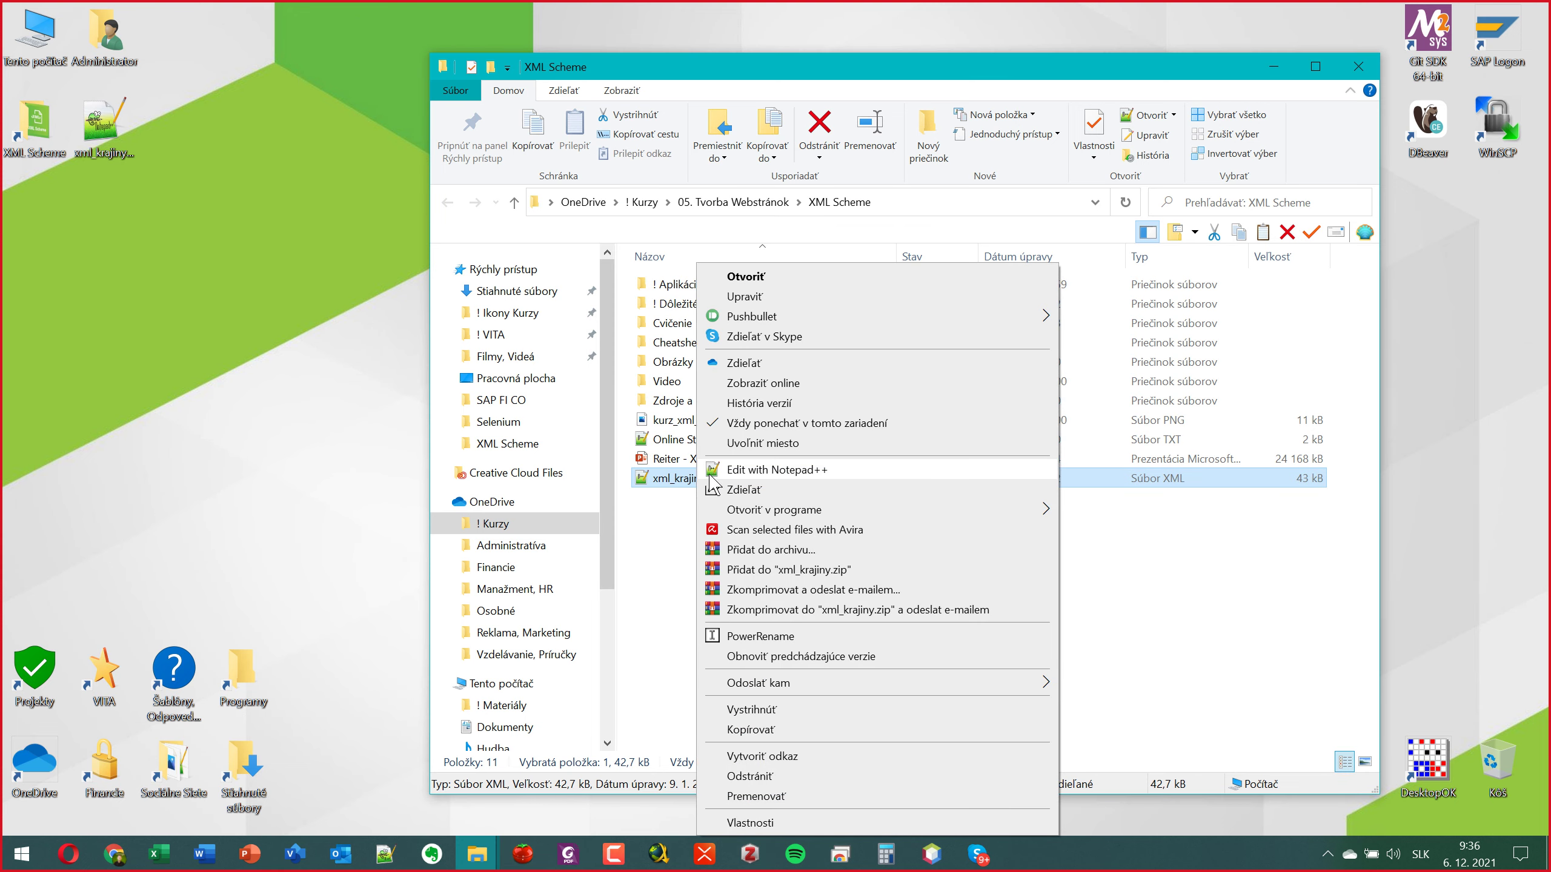
click(793, 364)
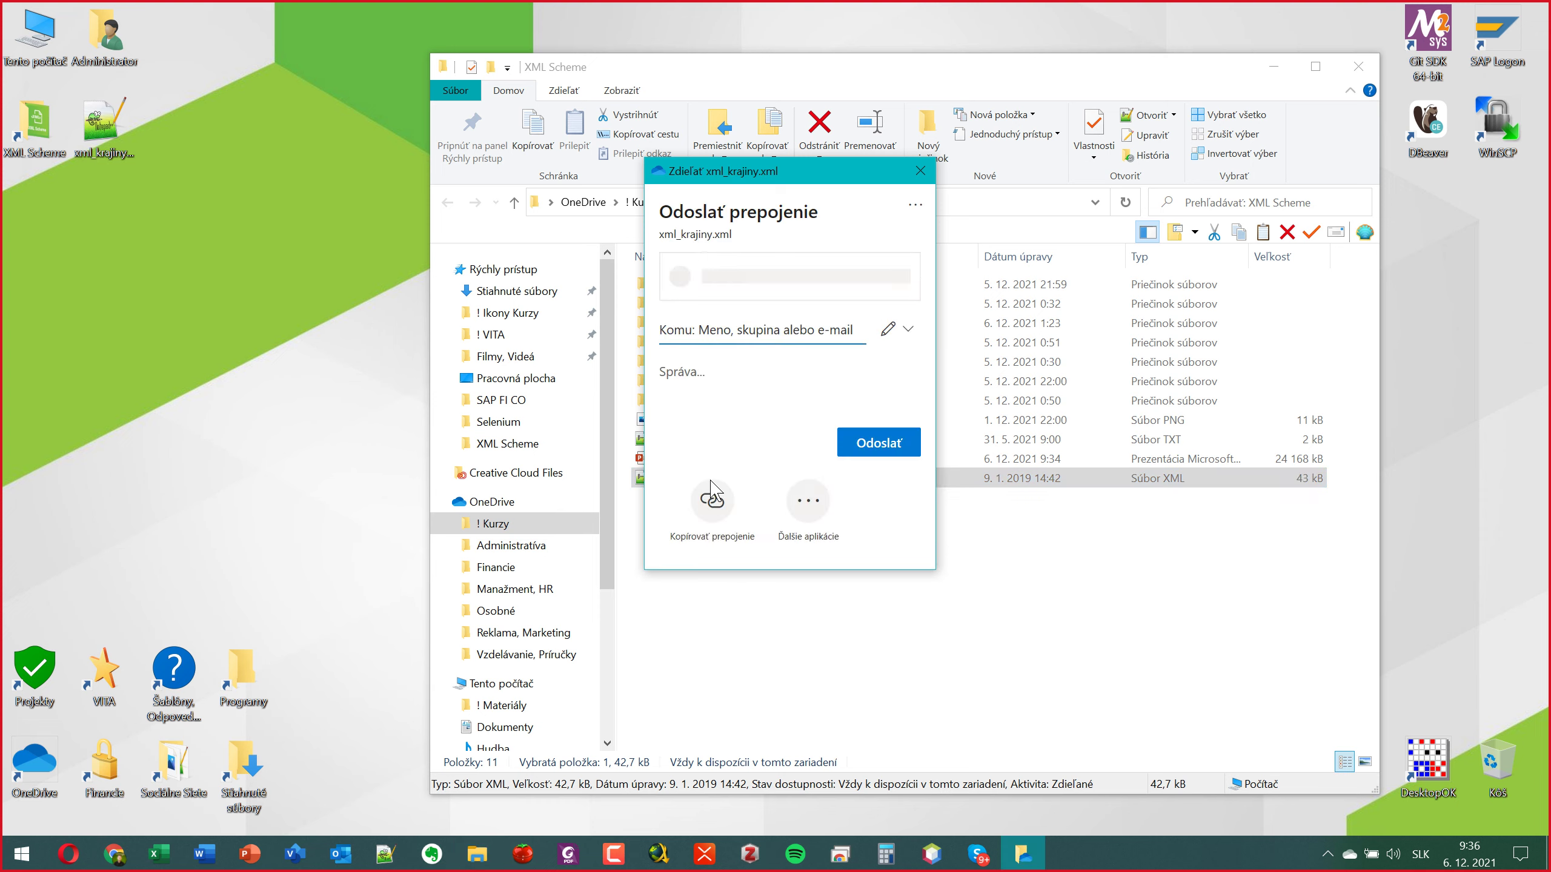
click(712, 500)
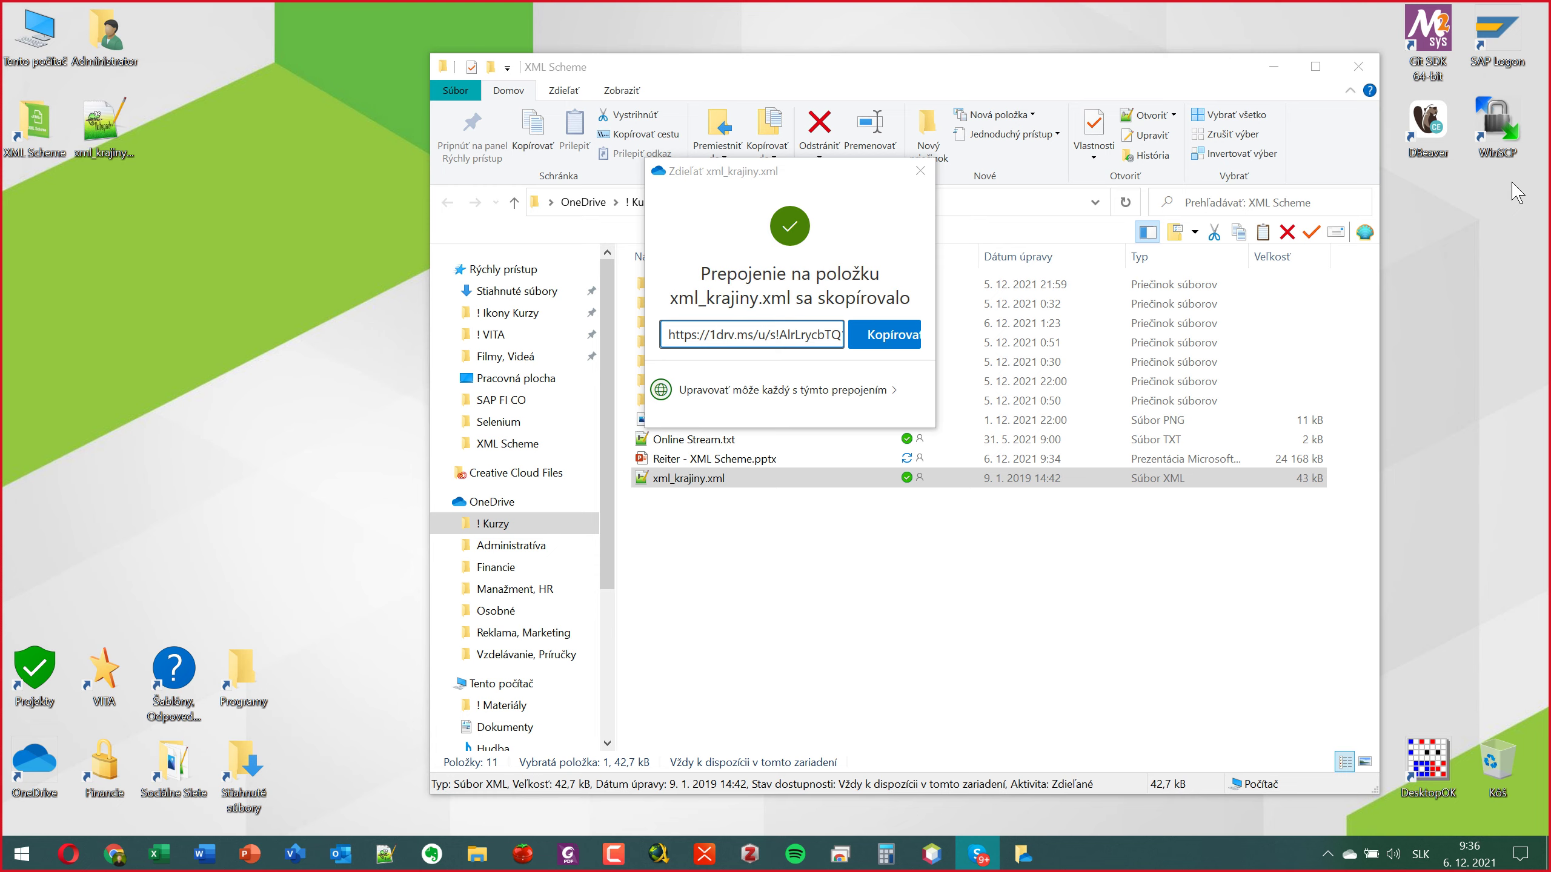
click(920, 171)
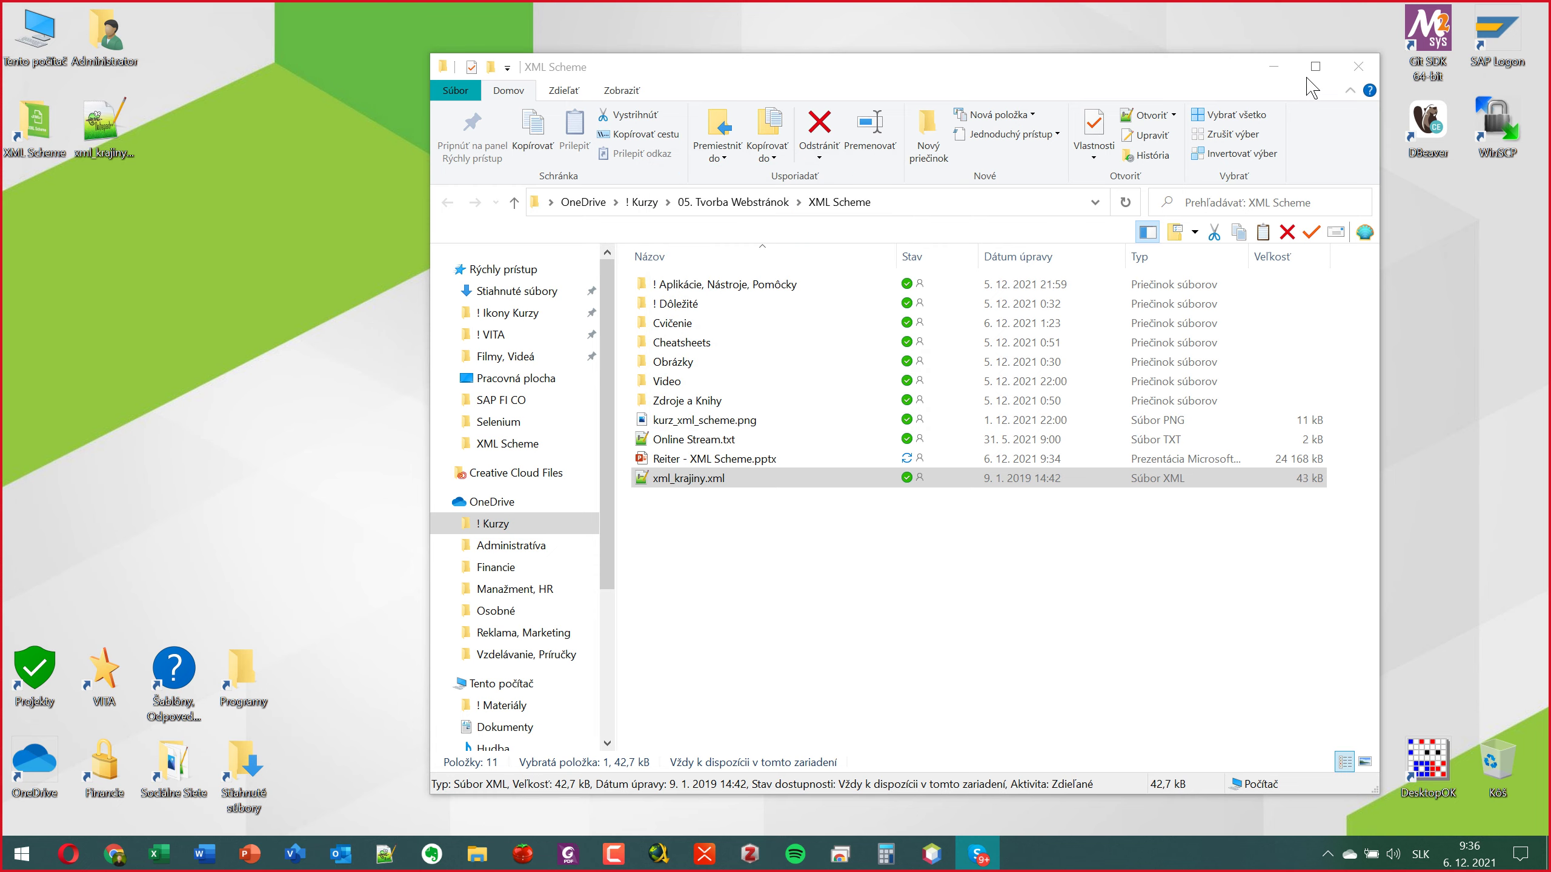
click(1358, 66)
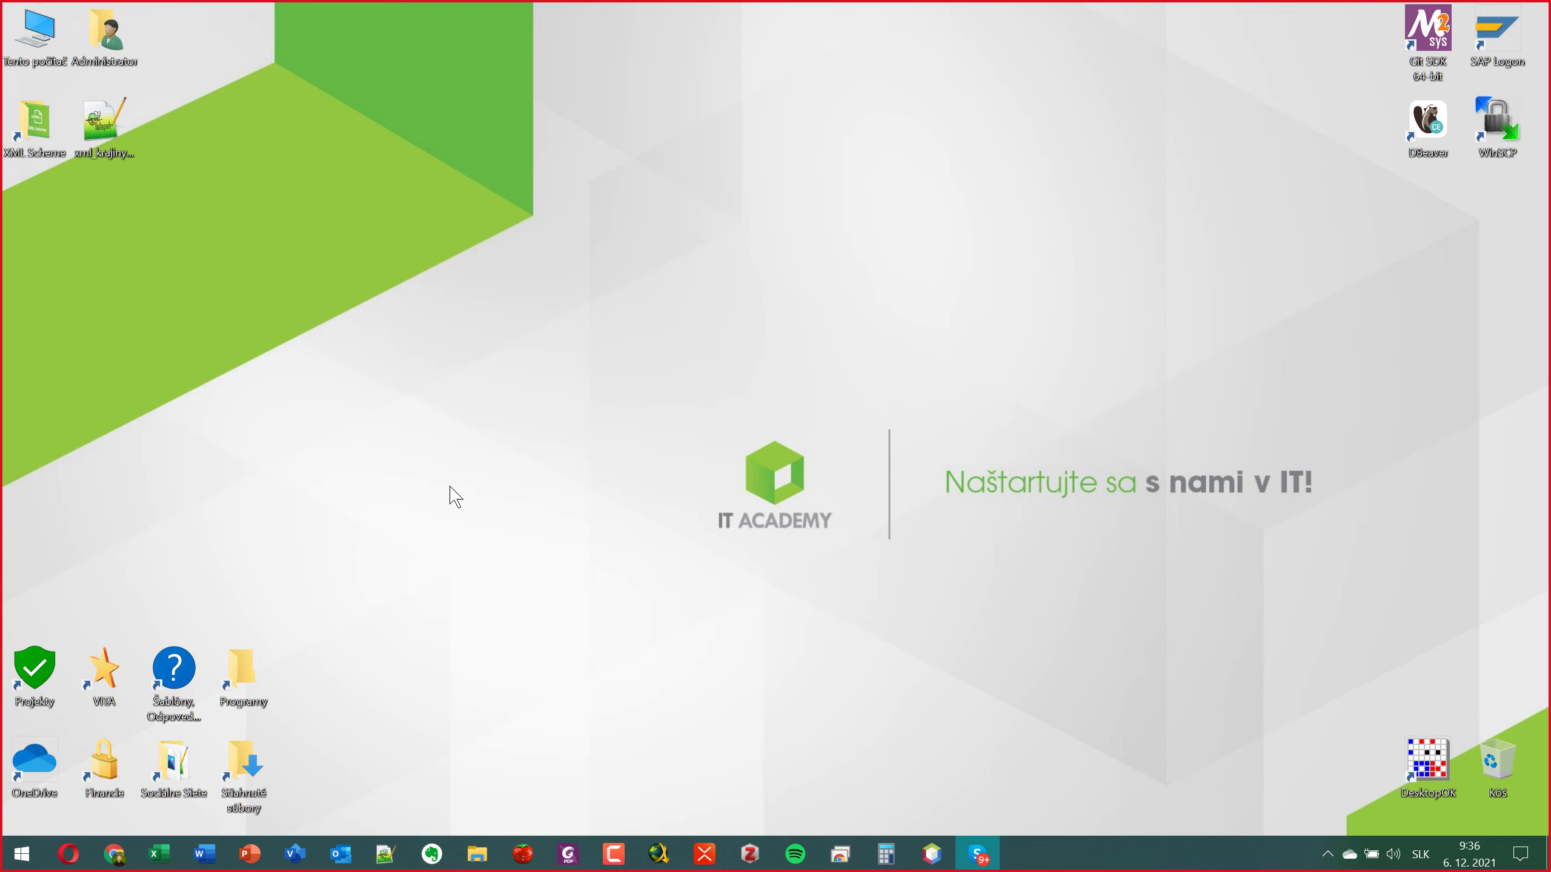
Switch to Opera and open the trainer's own GitHub profile page in a new tab.
click(68, 854)
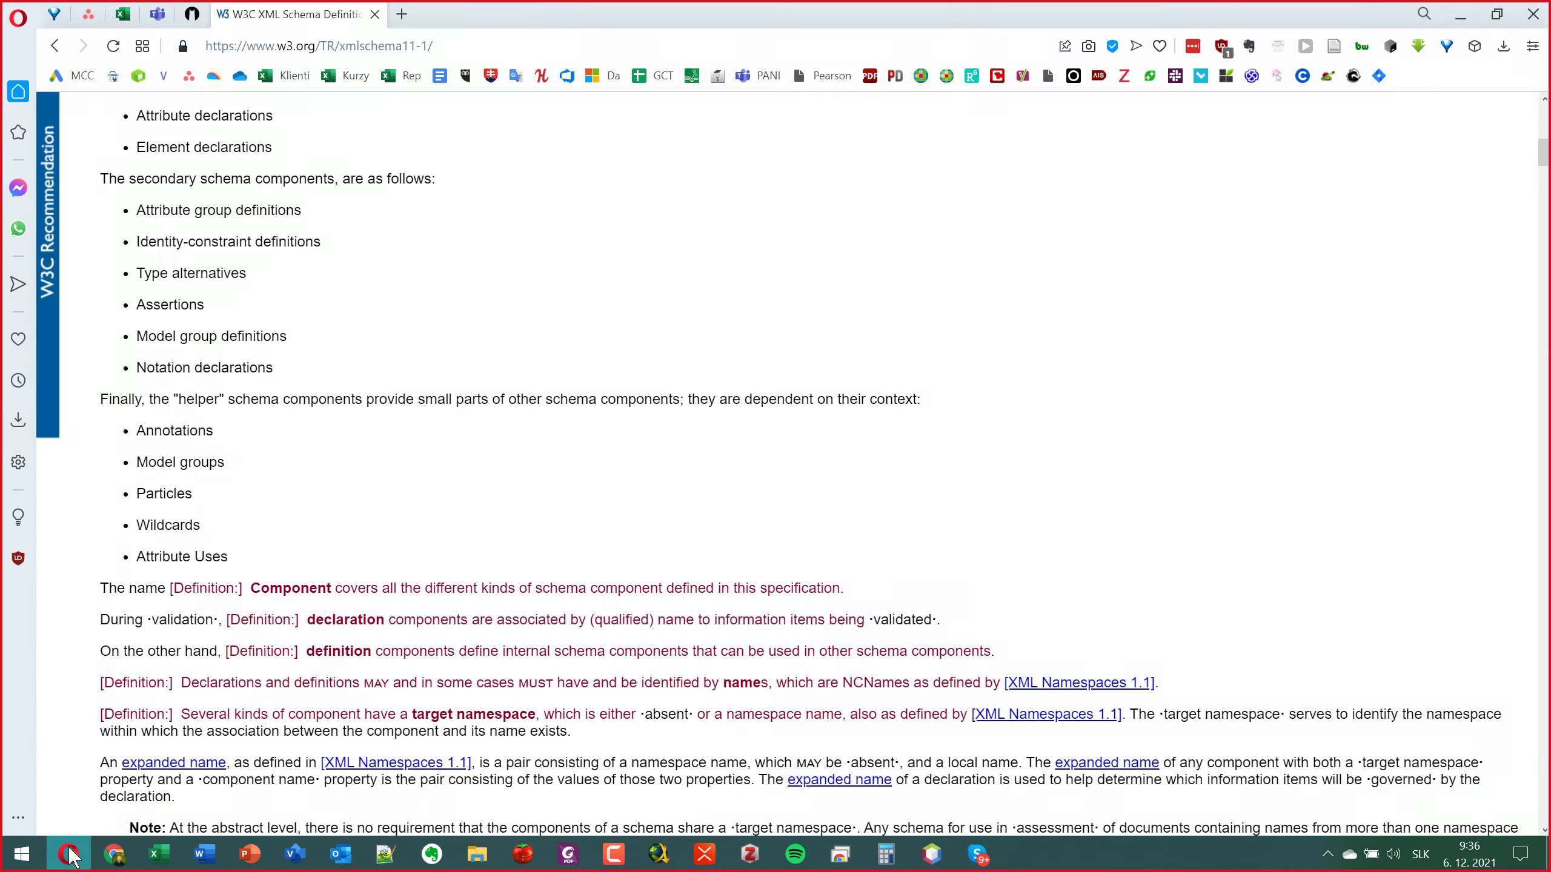
click(409, 8)
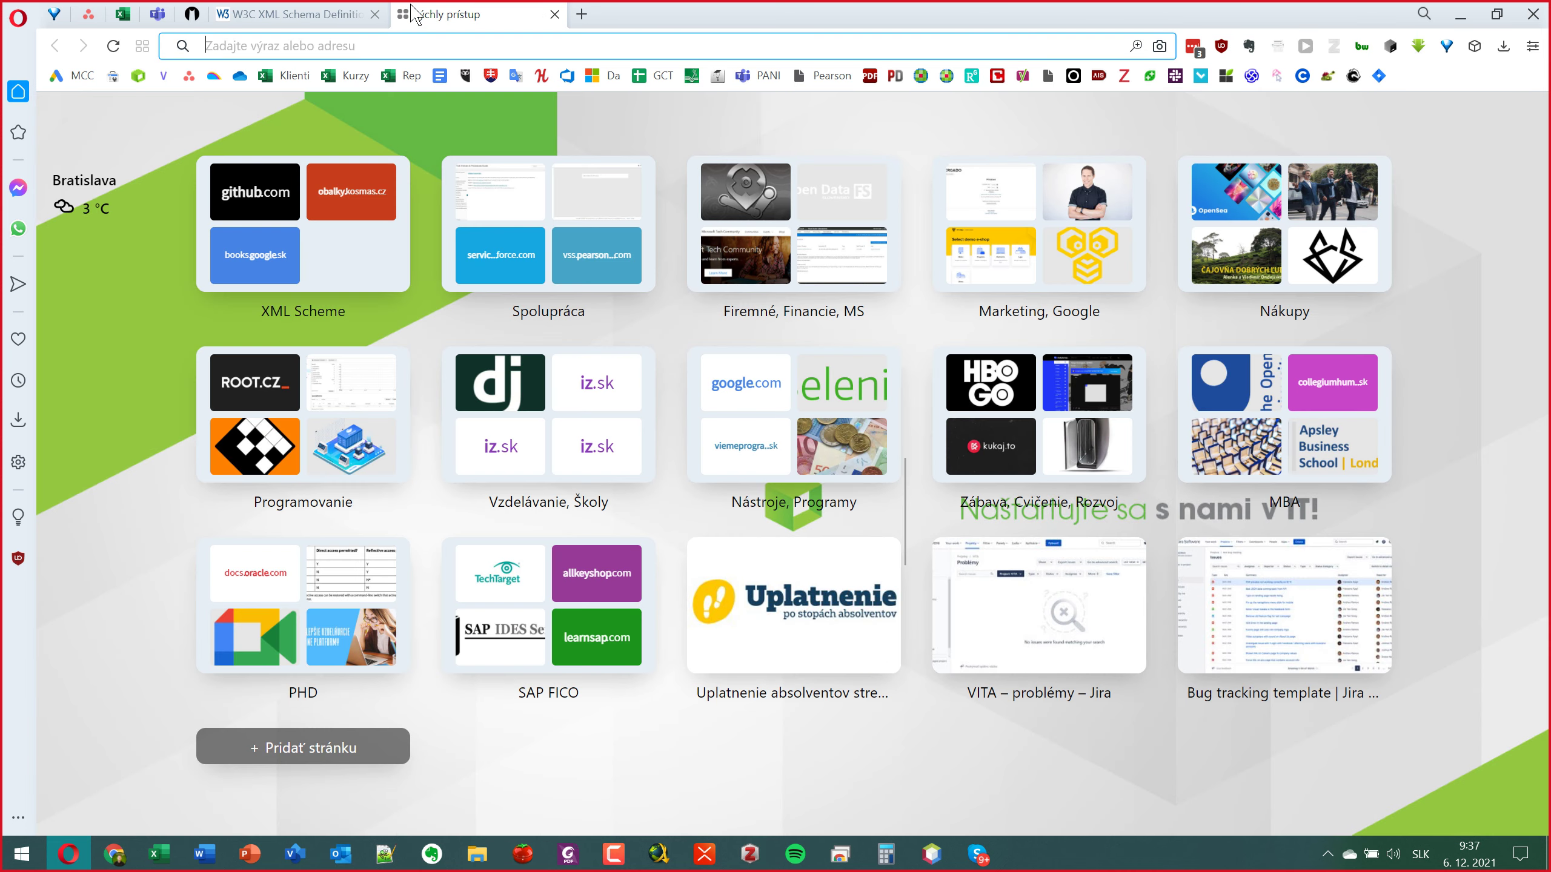
text(gti)
key(BackSpace)
key(BackSpace)
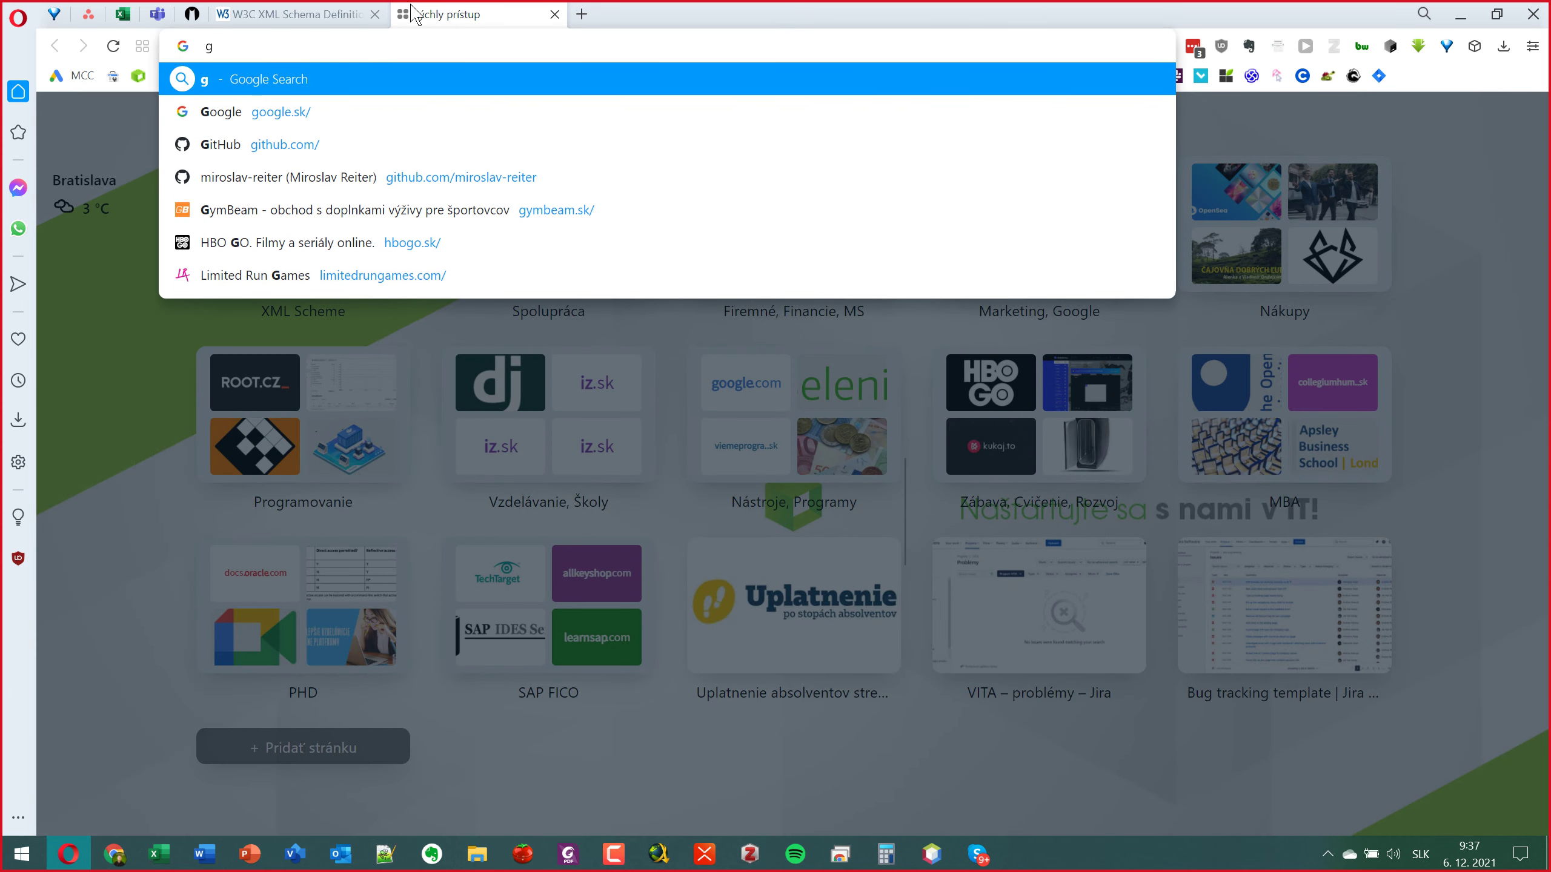
key(Down)
key(Down)
key(Down)
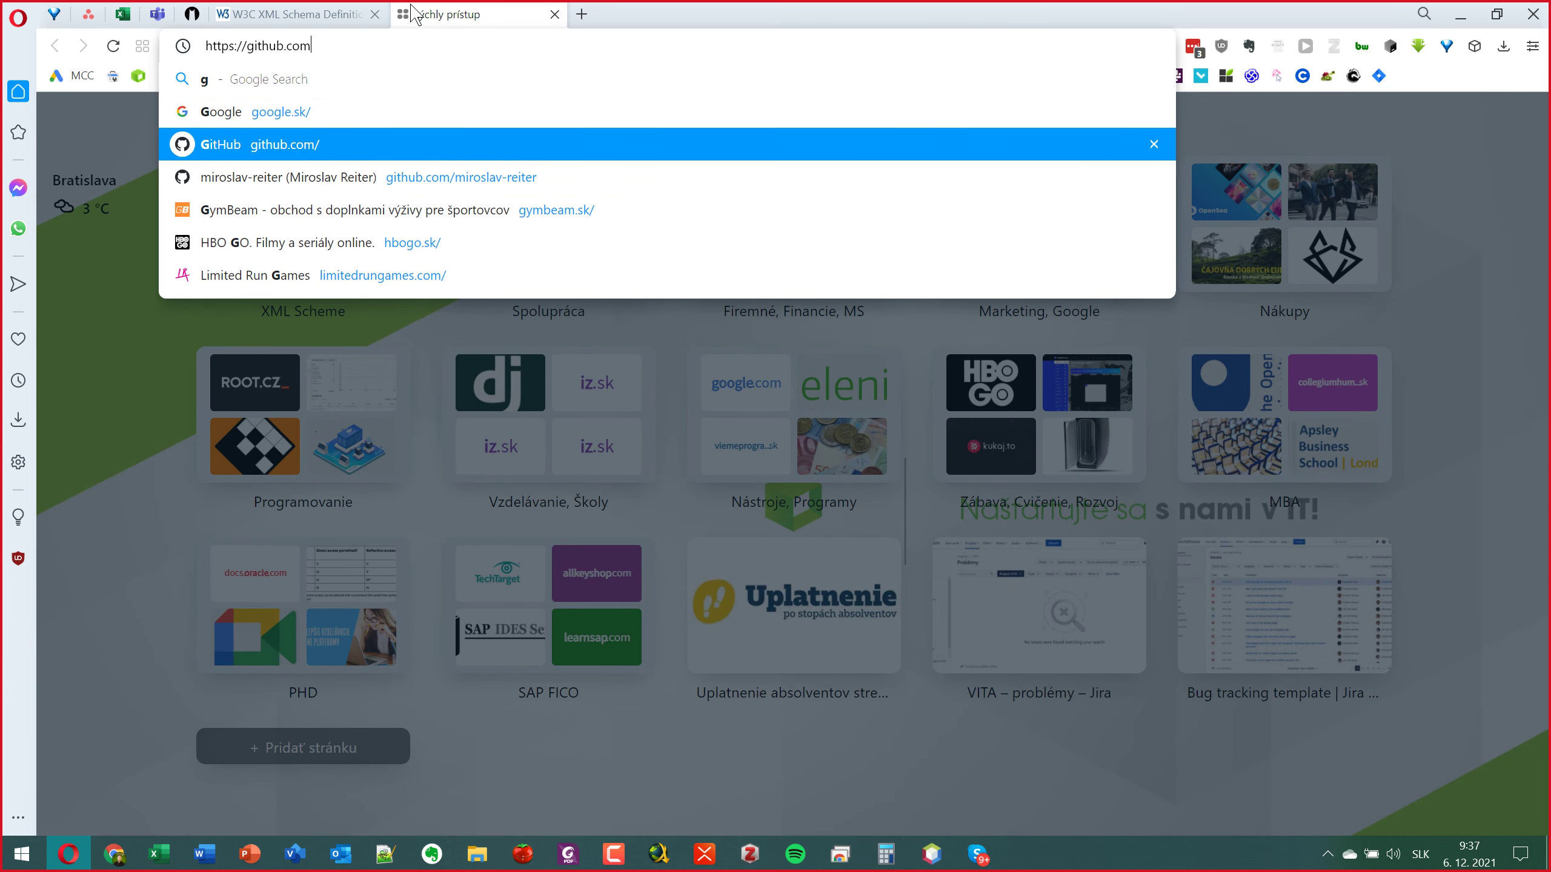
key(Return)
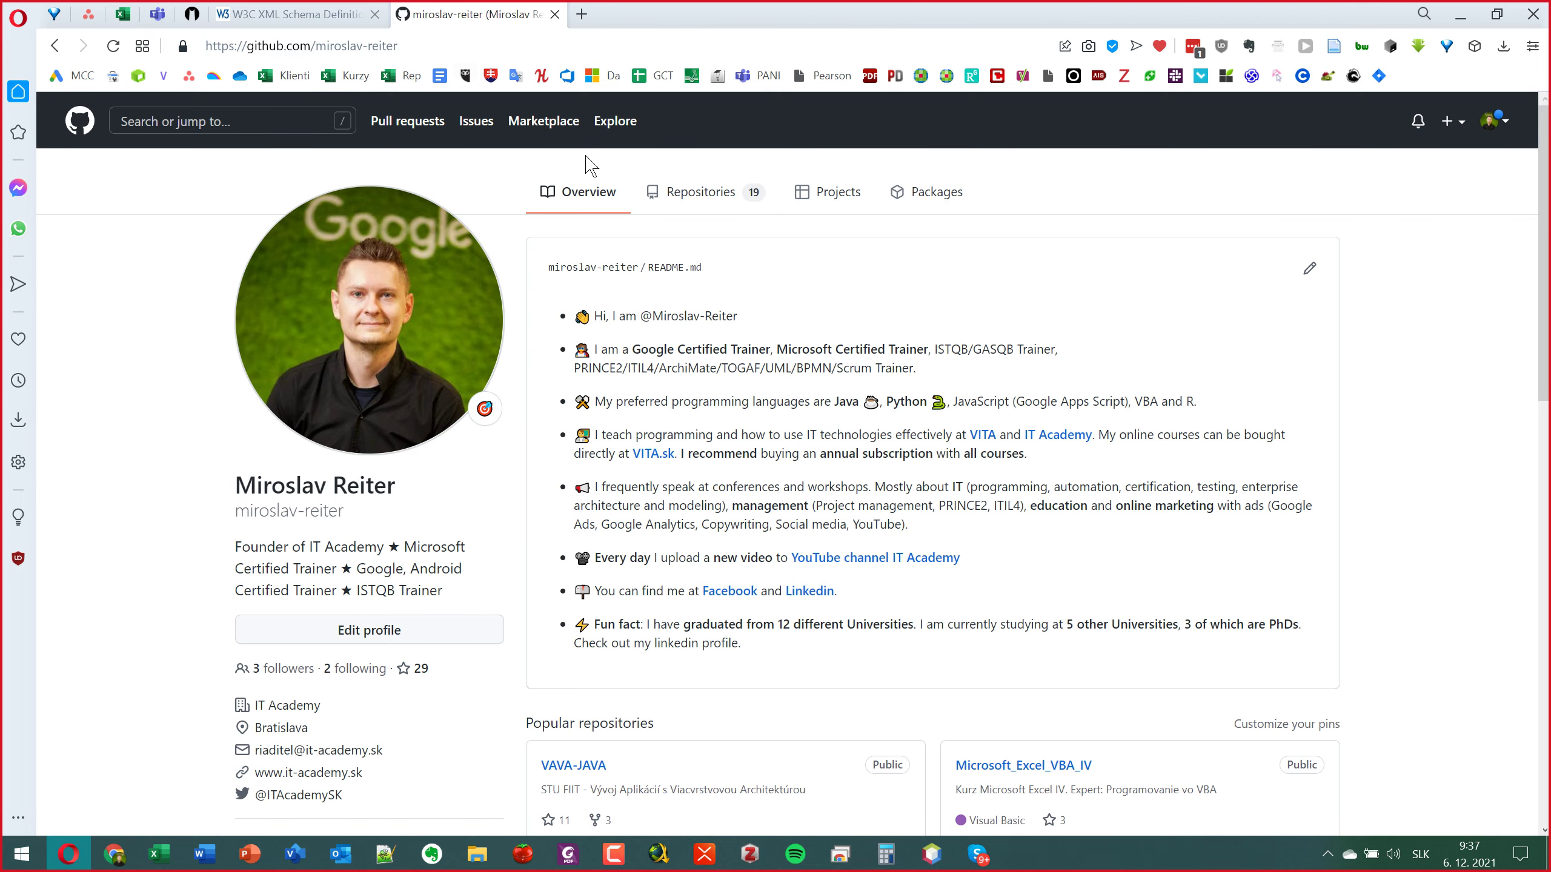
Start a new repository from the profile's repository list and name it Kurz-XML-Scheme.
click(700, 204)
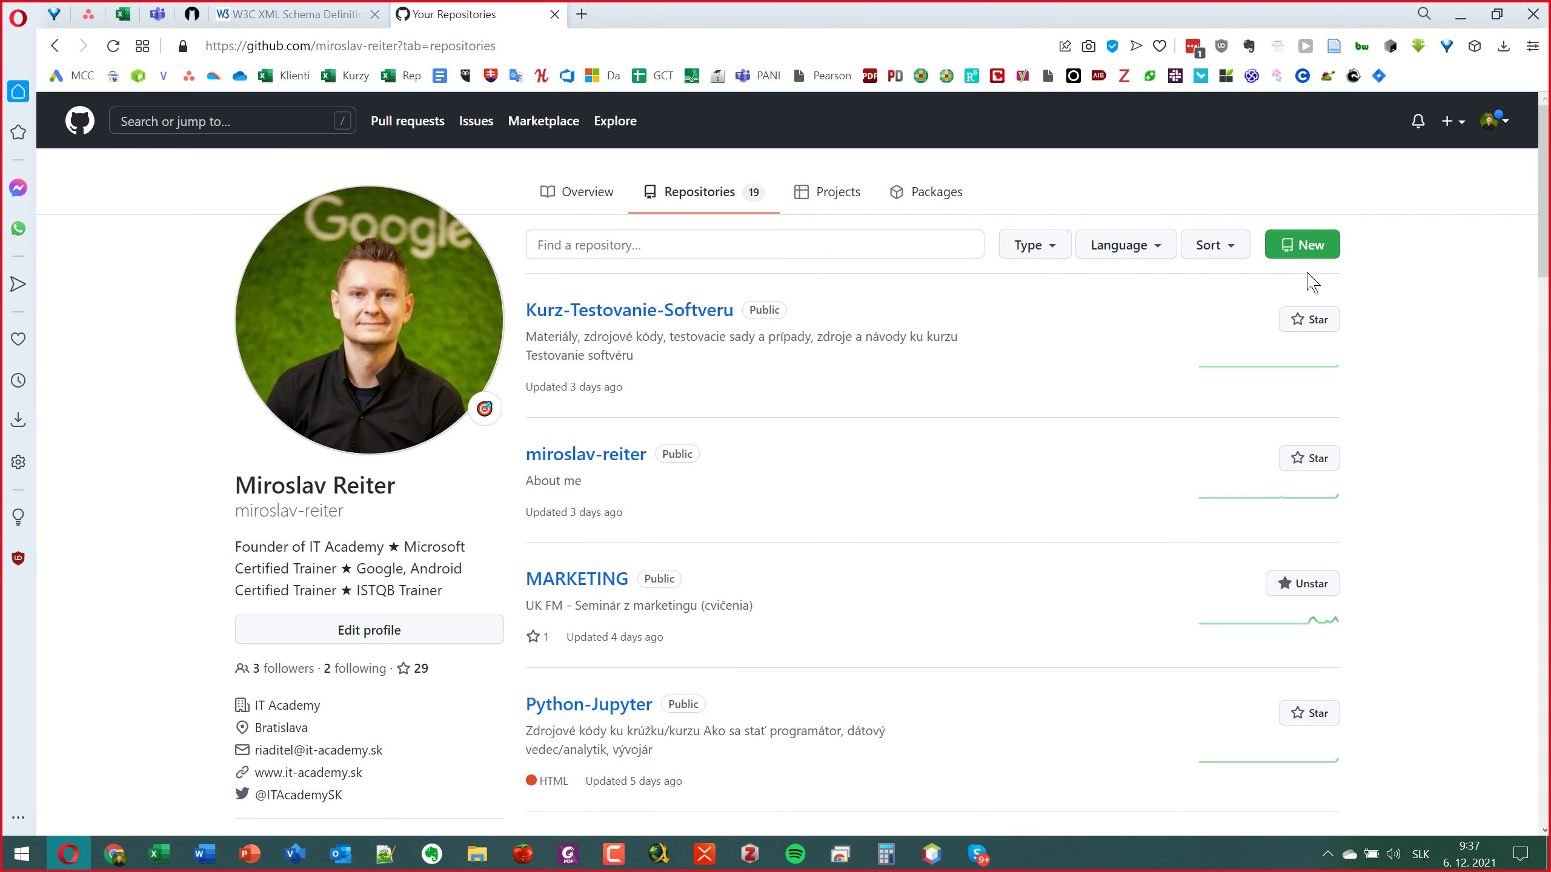
click(1324, 256)
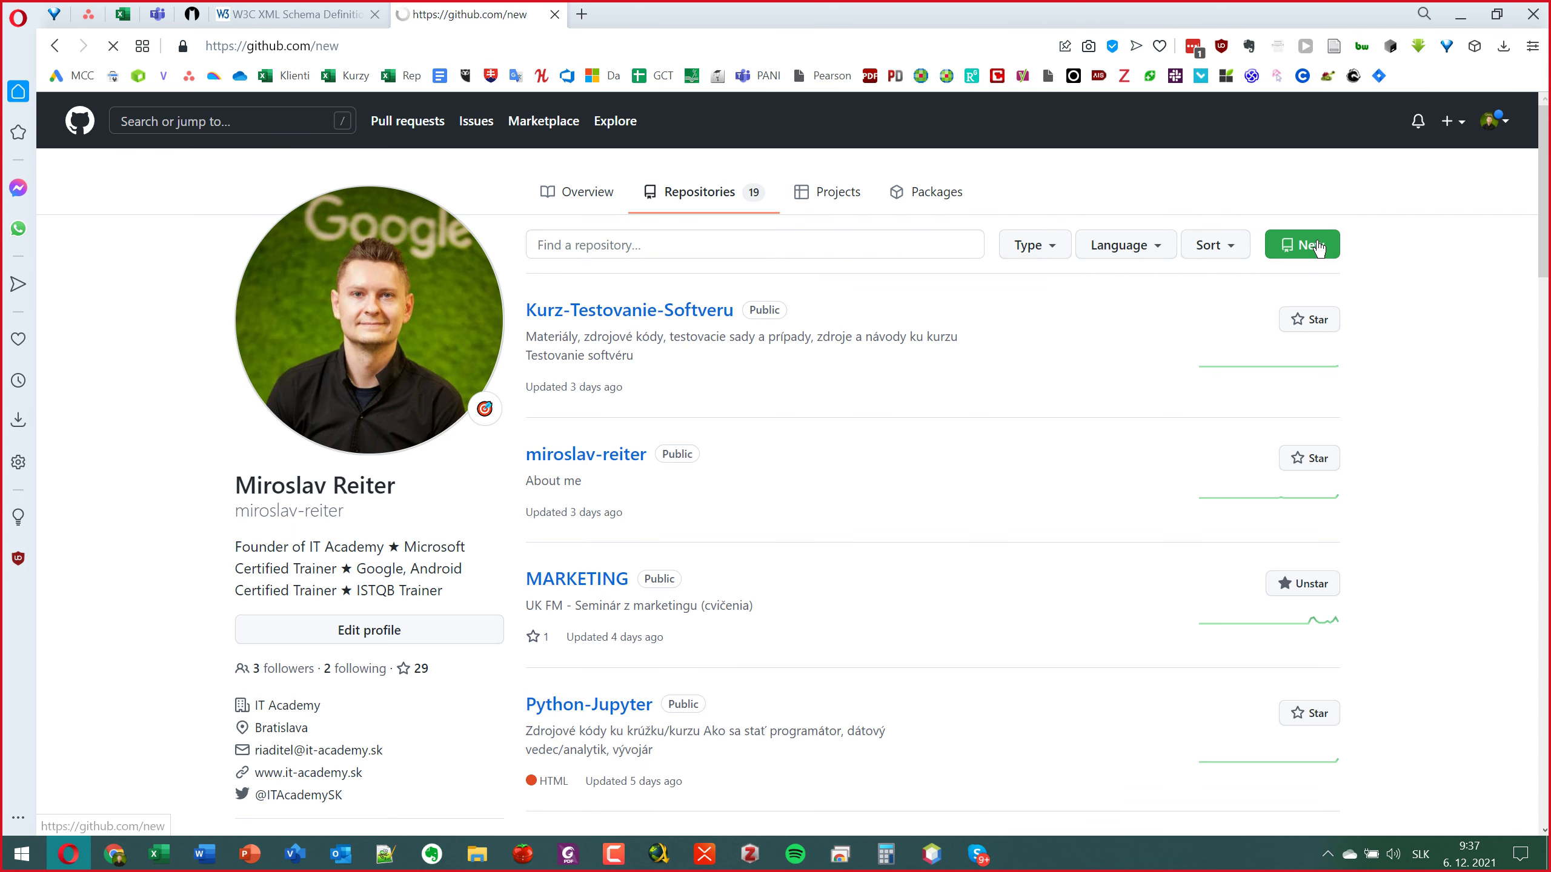
click(786, 351)
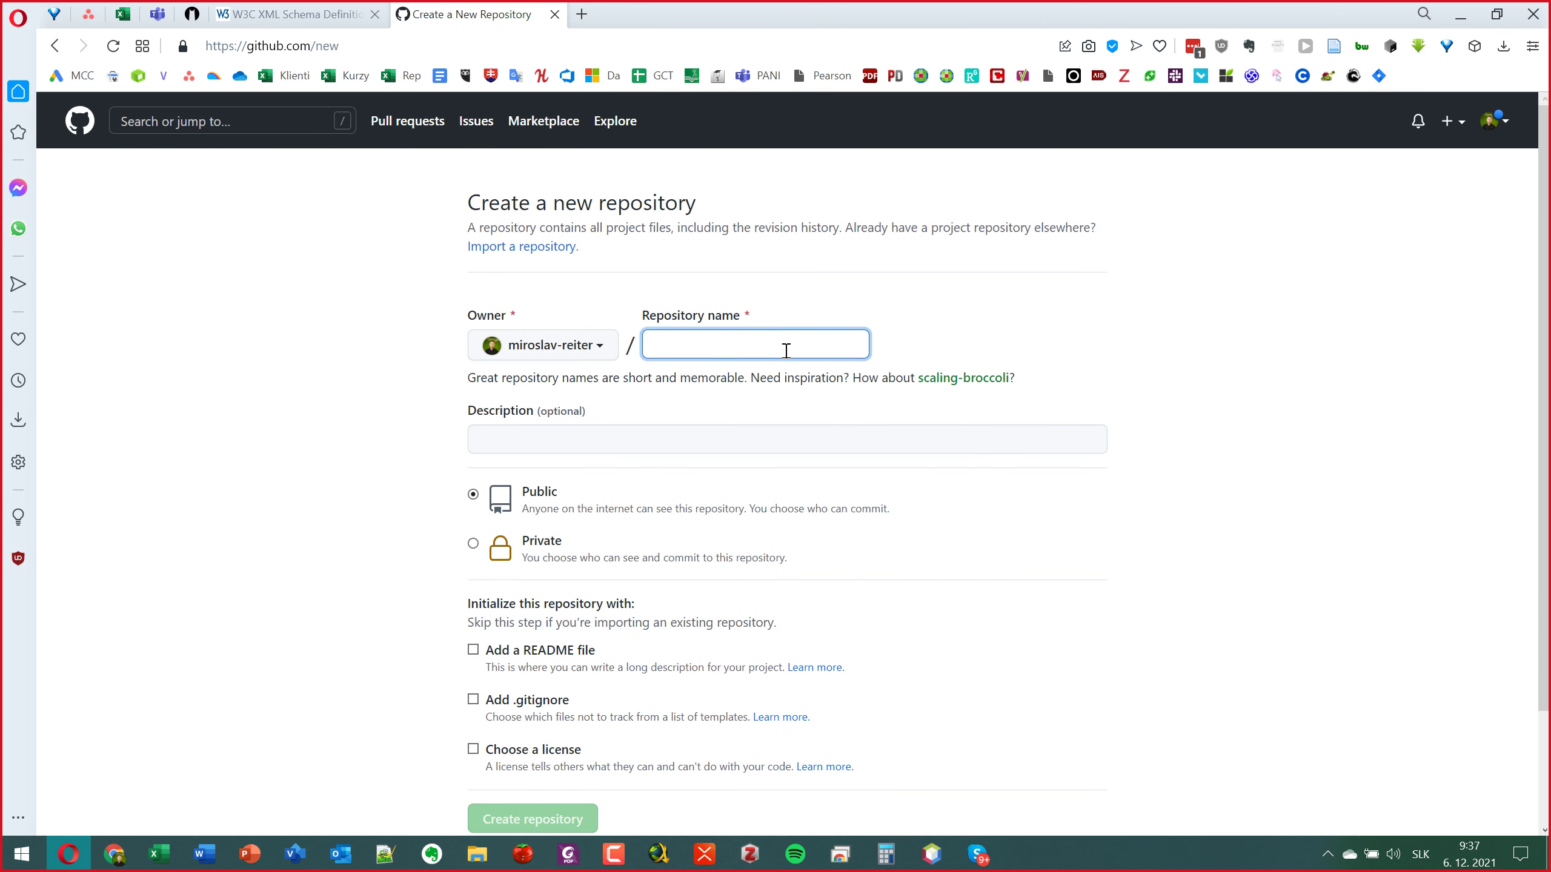
text(Kutz)
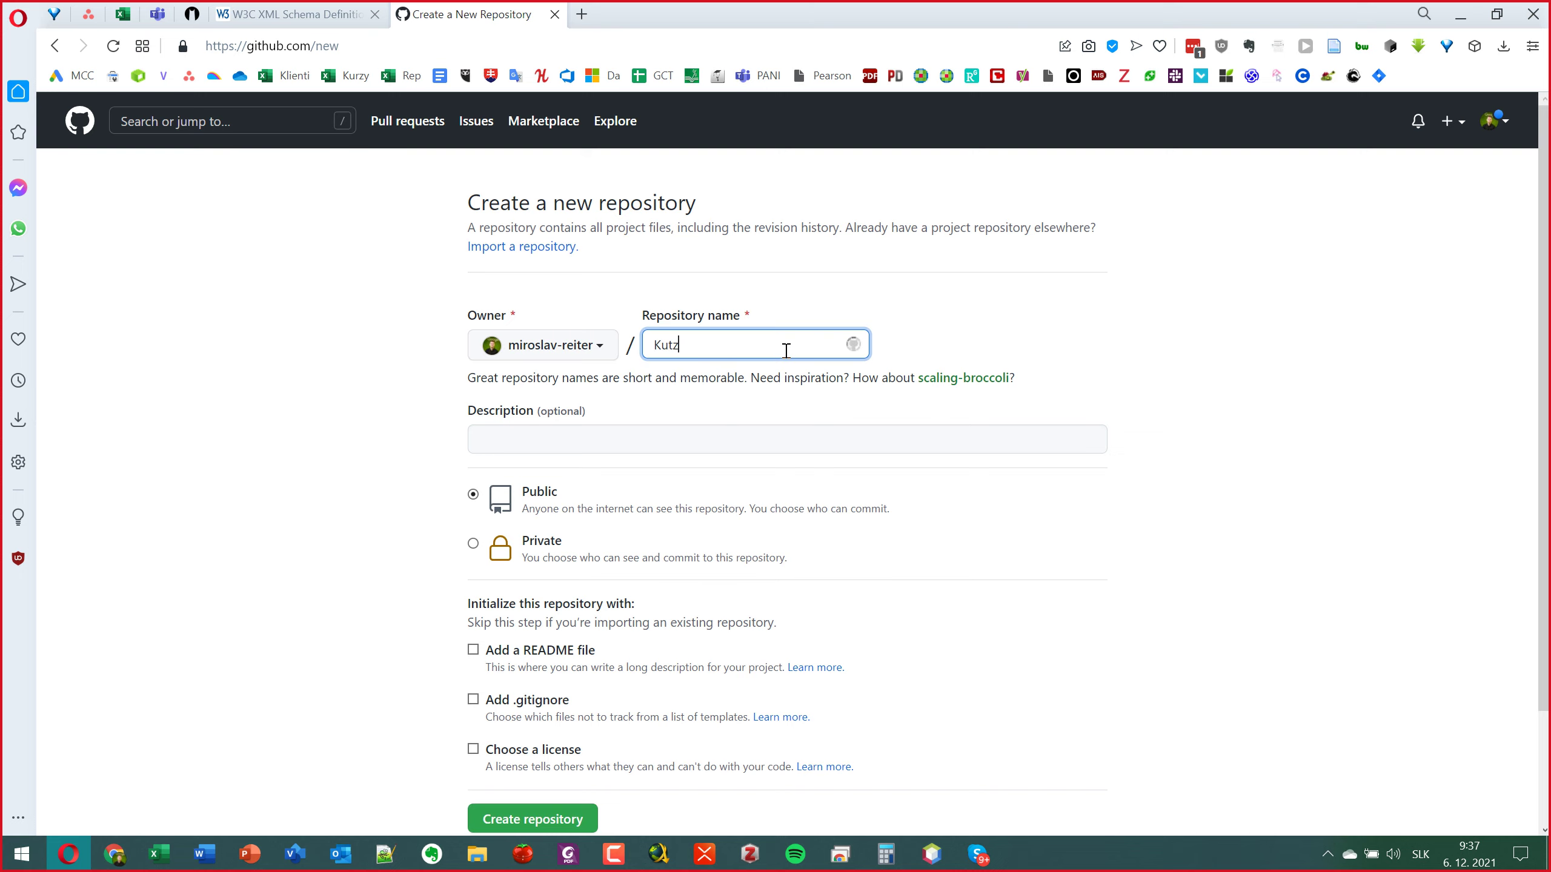
key(BackSpace)
key(BackSpace)
text(rz-XML-Schem)
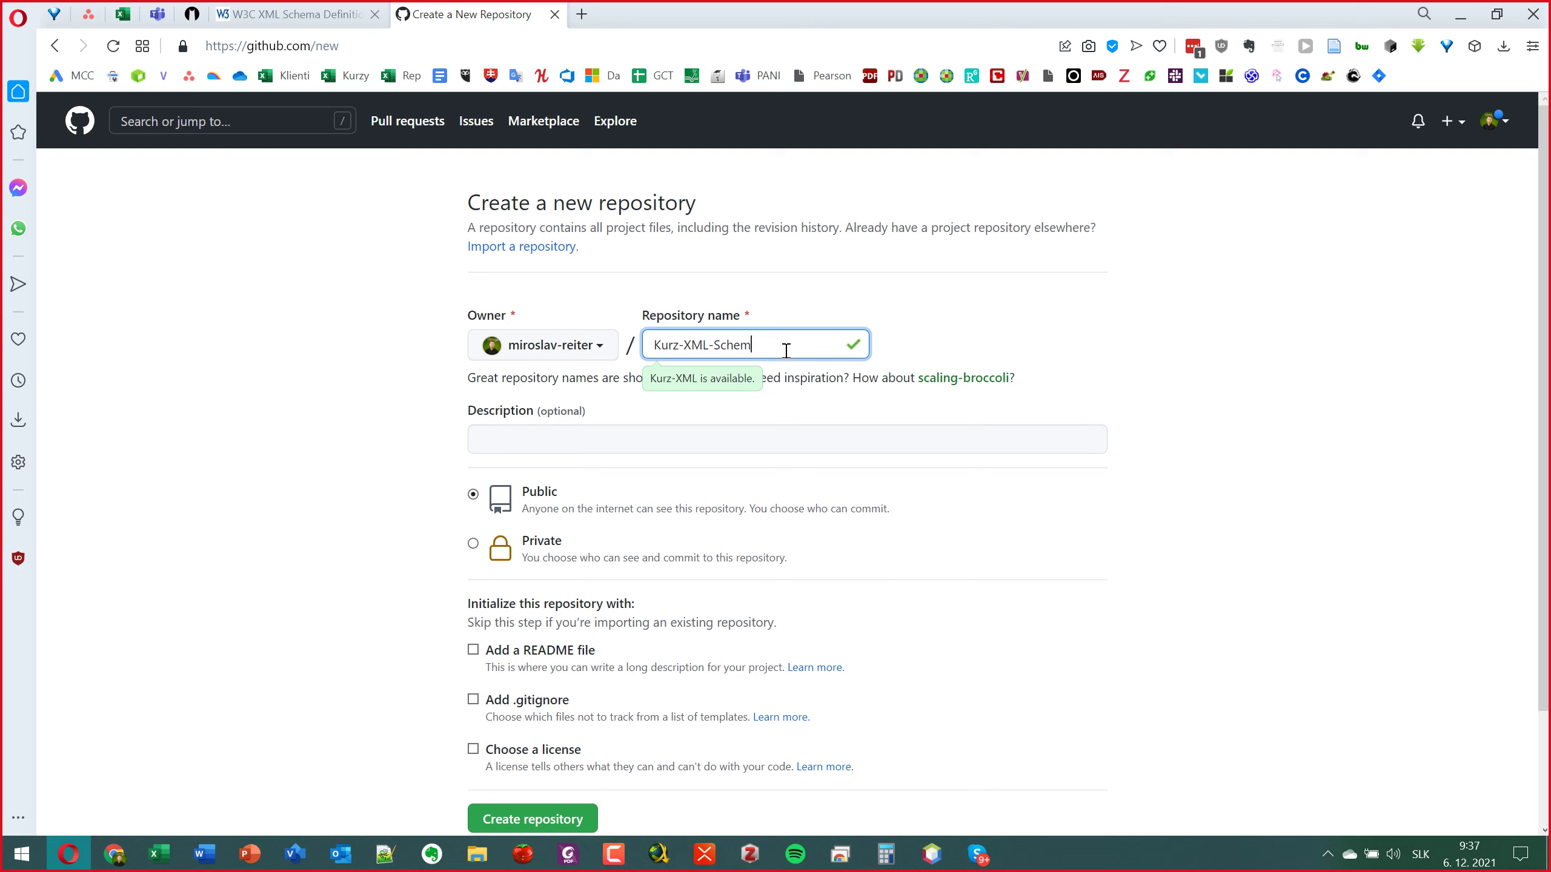
text(e)
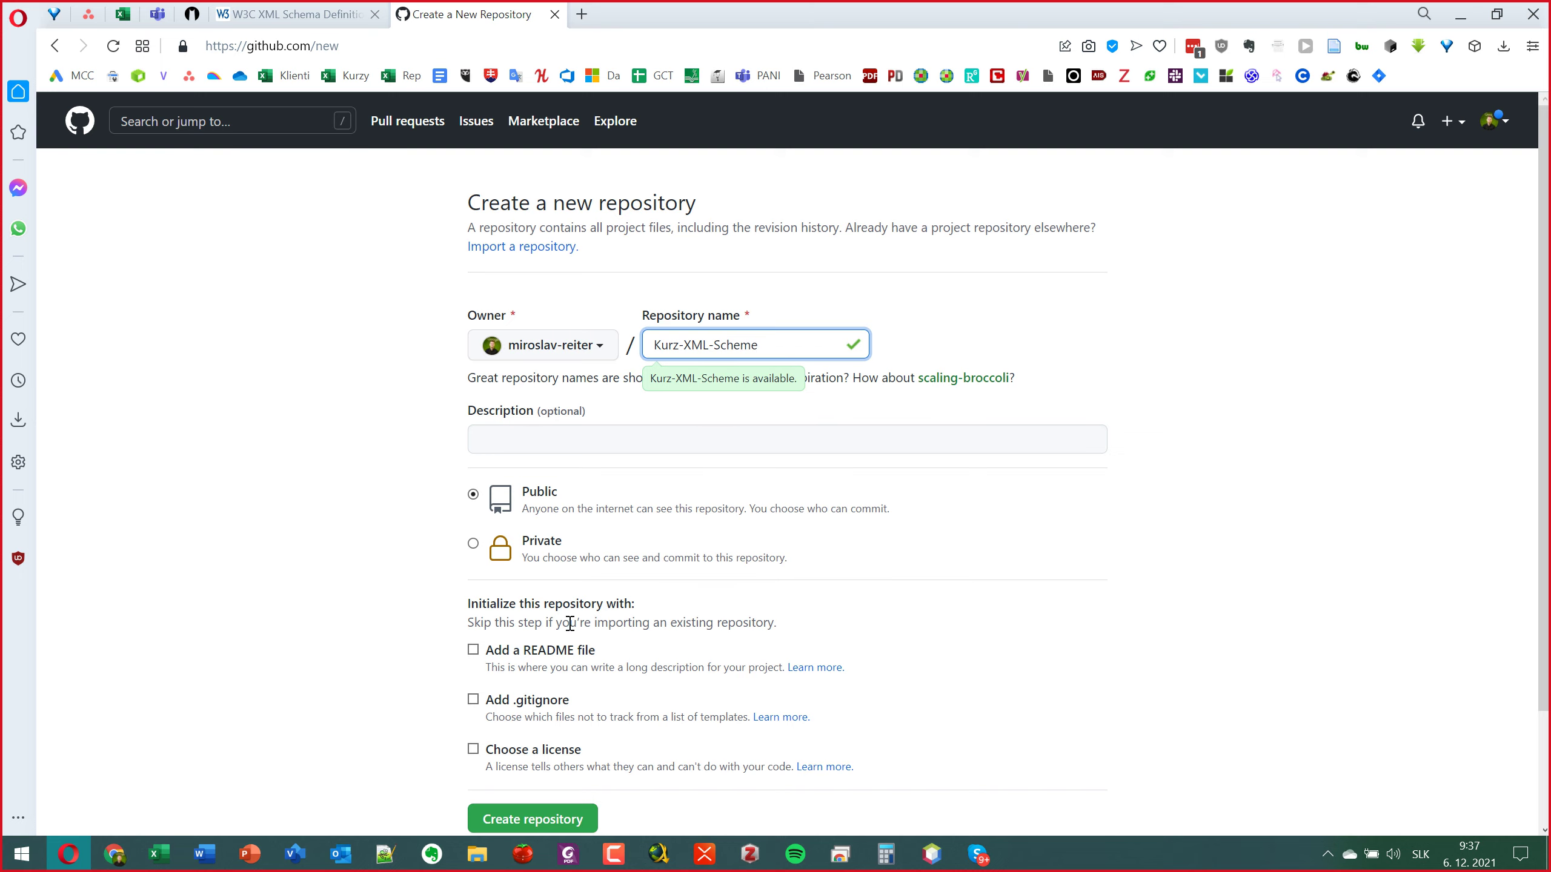
Set the repository to be initialized with a README file and a .gitignore file.
click(473, 649)
click(474, 701)
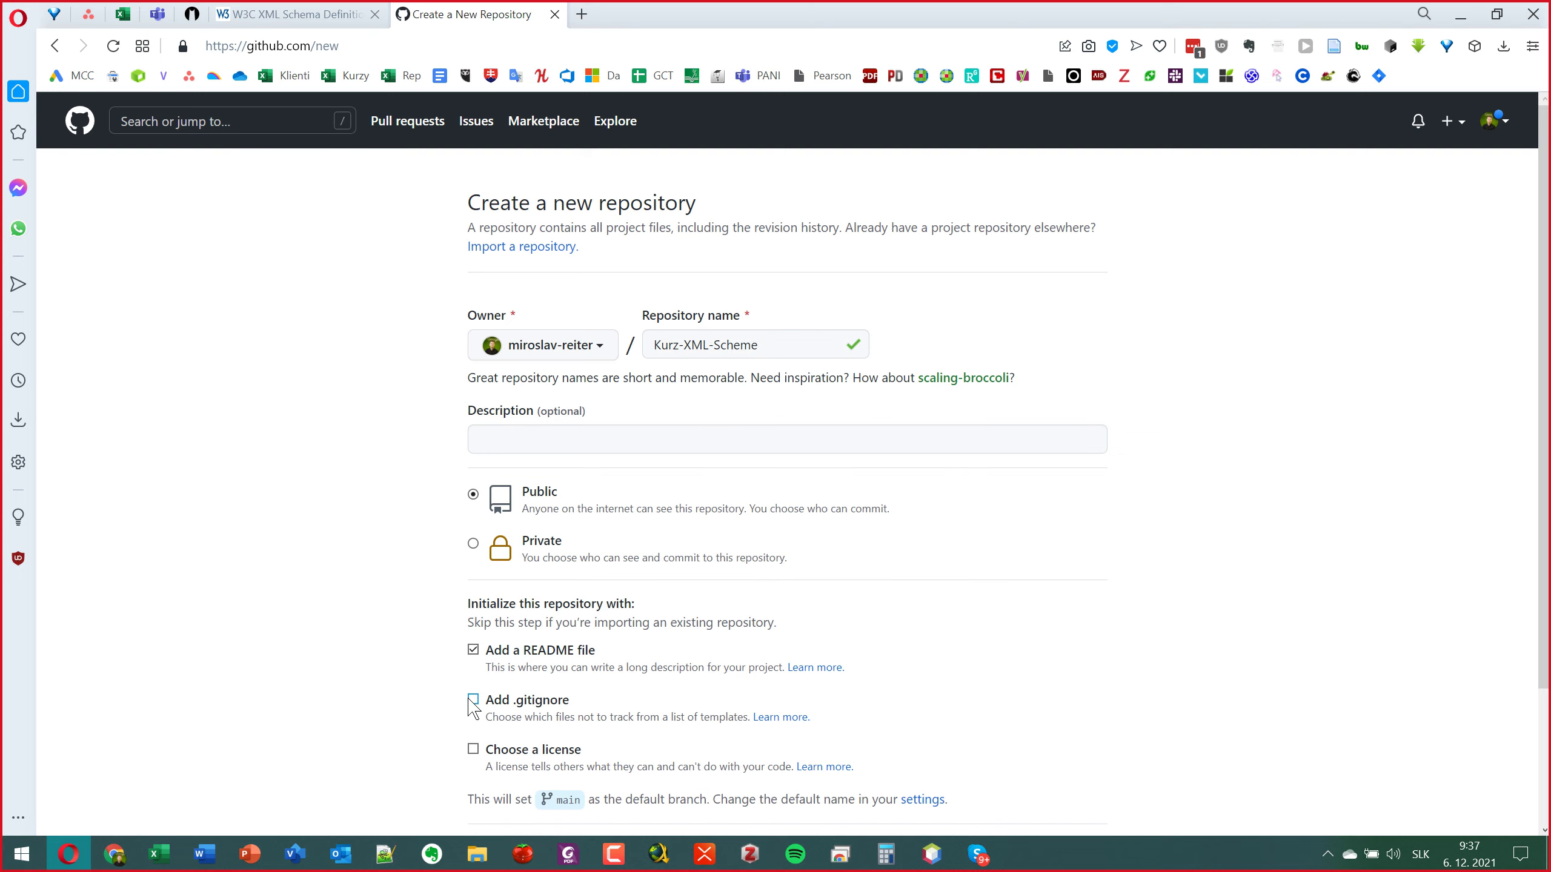
scroll(475, 702, down, 3)
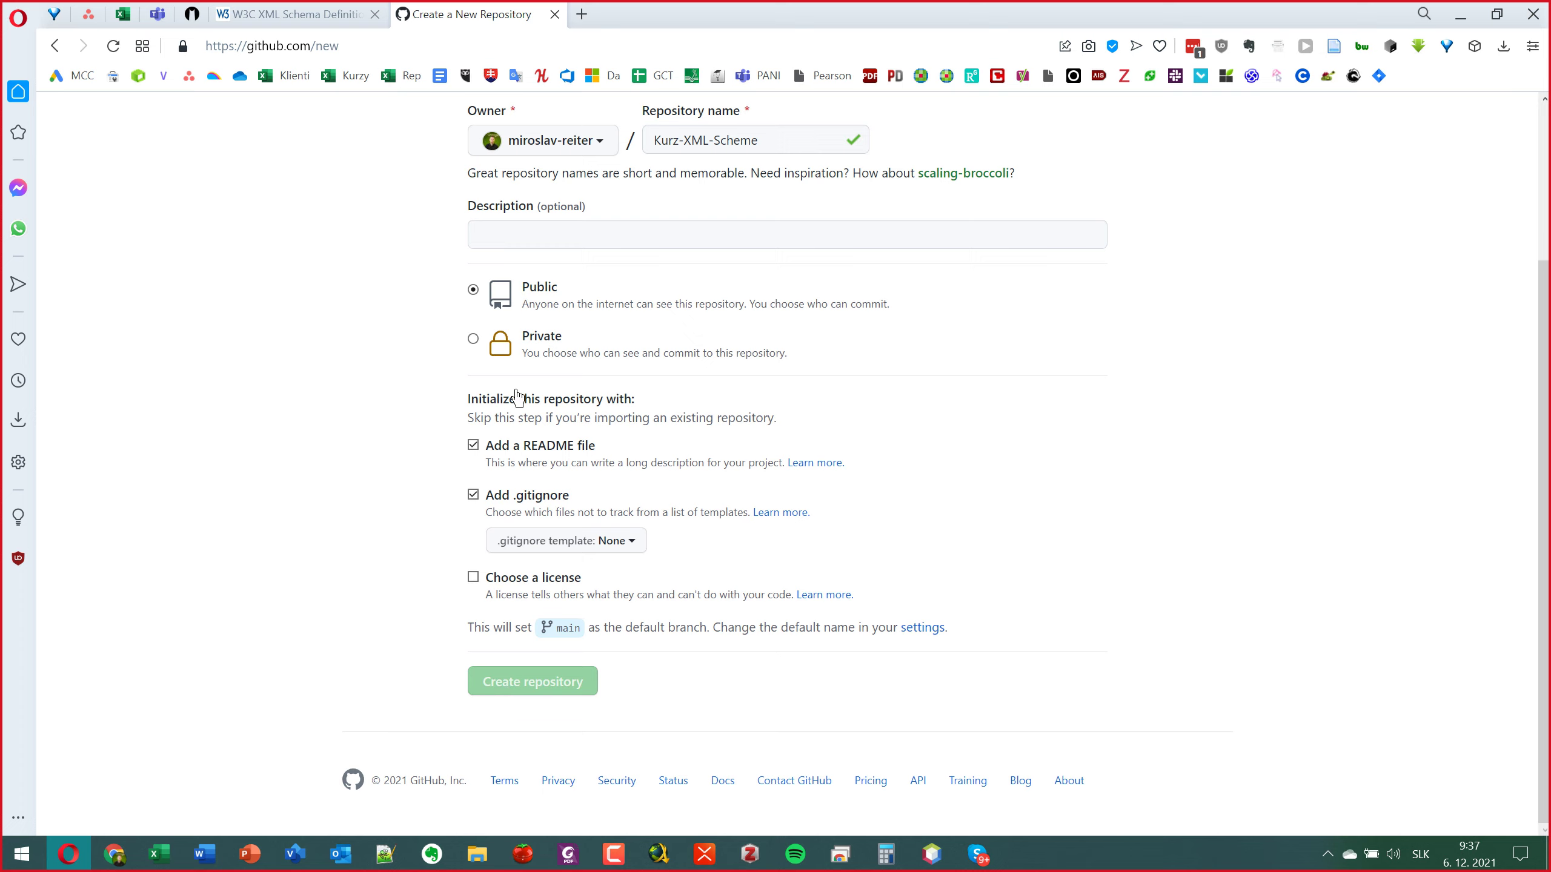
Enter "Materiály z kurz" followed by the copied repository name as the description, and turn off the .gitignore option.
click(532, 234)
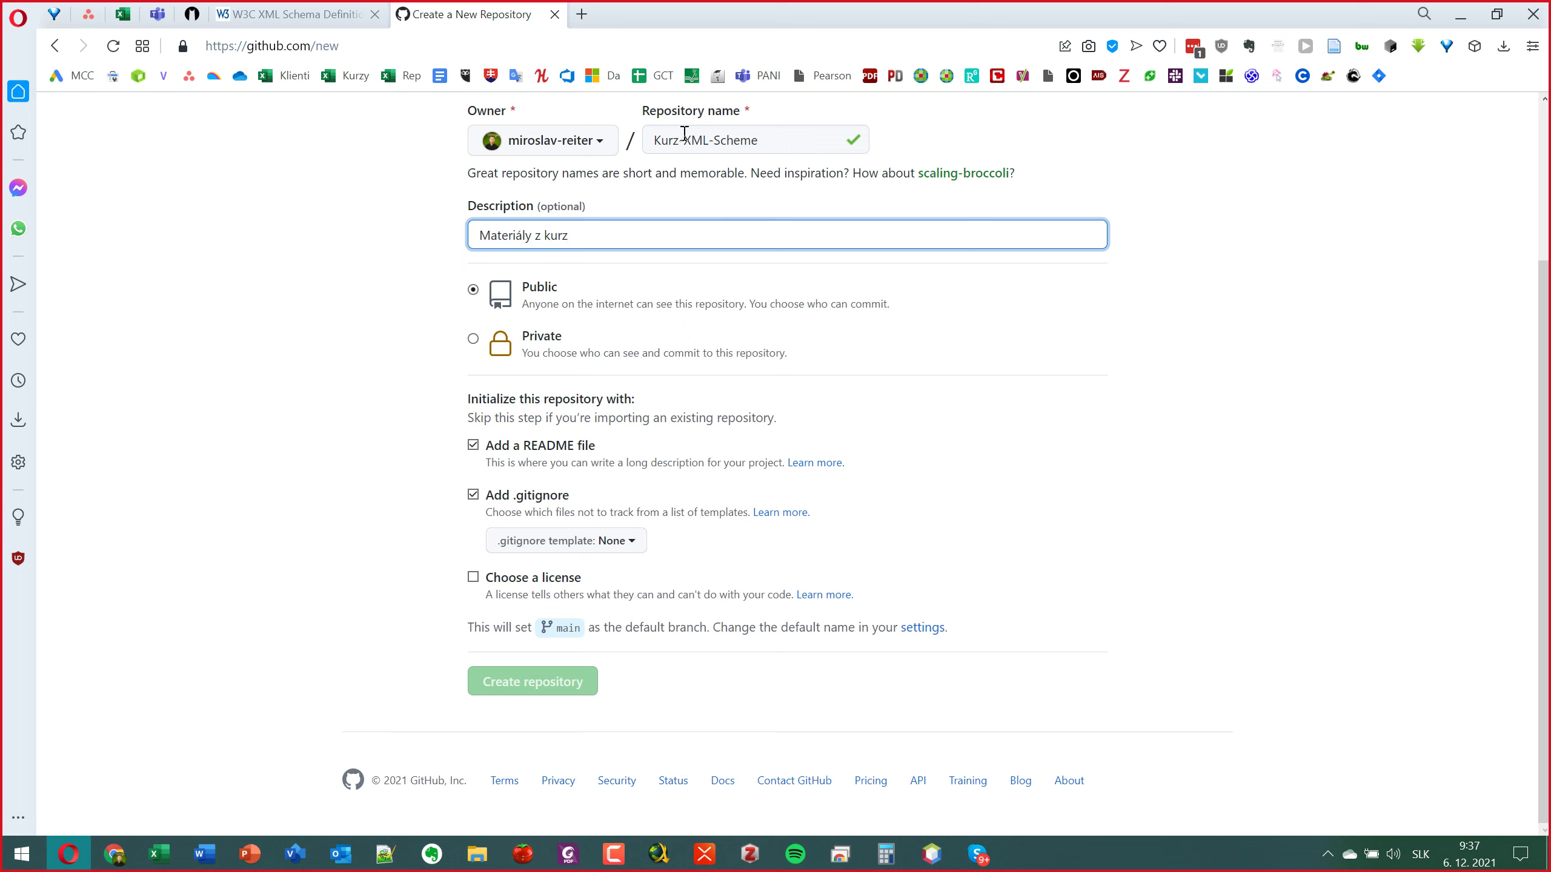
click(786, 136)
key(ctrl+a)
key(ctrl+c)
click(620, 236)
key(ctrl+v)
click(474, 494)
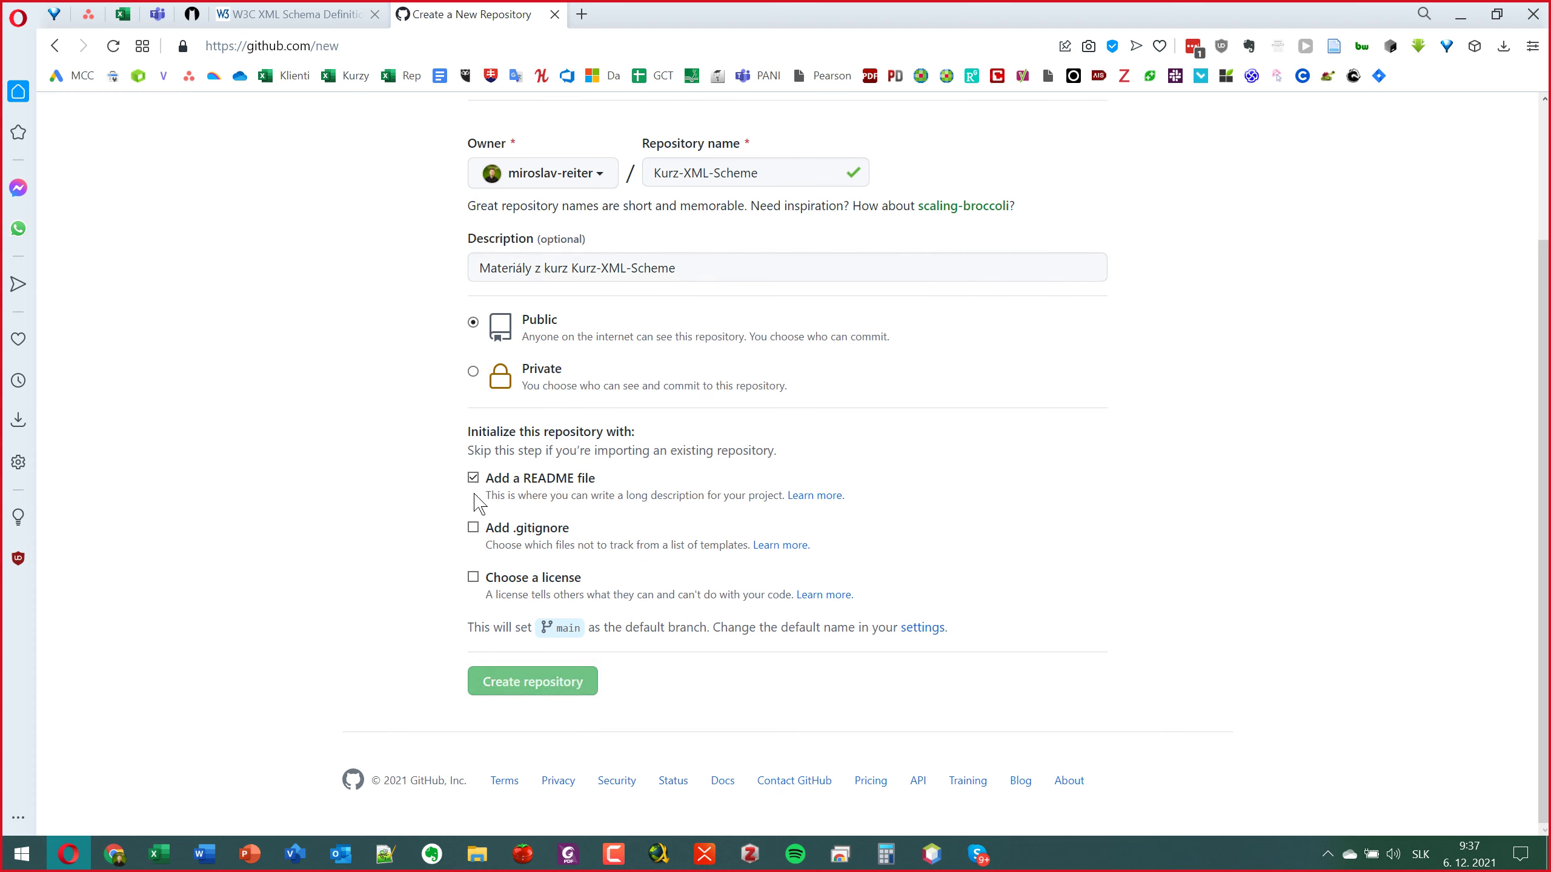
Correct the description to "Materiály z kurzu XML Scheme" and create the repository.
drag(601, 269, 564, 274)
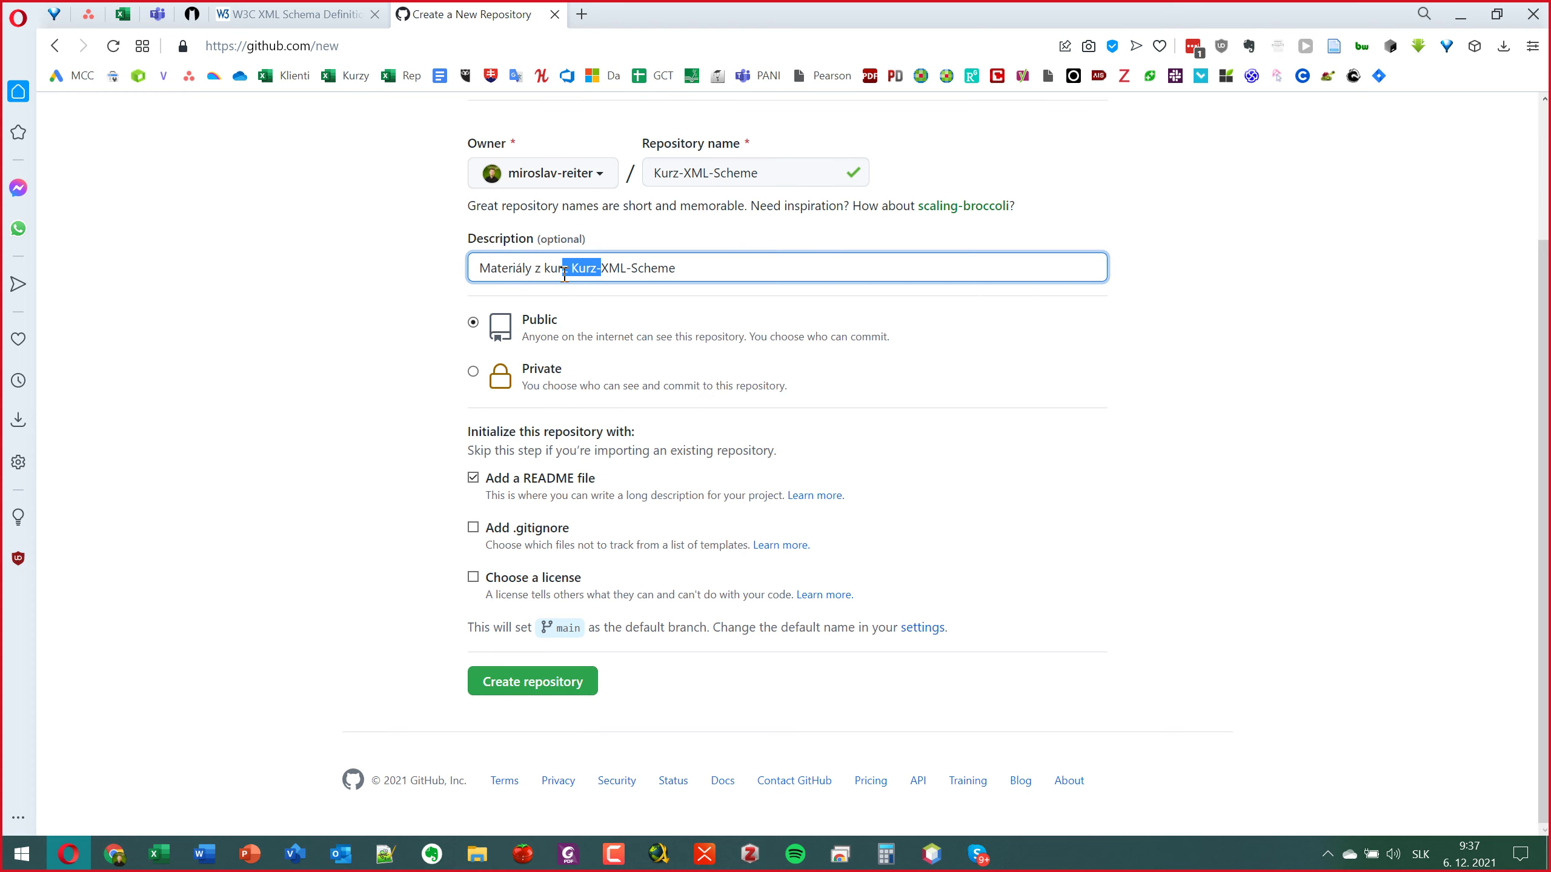
key(BackSpace)
text(u)
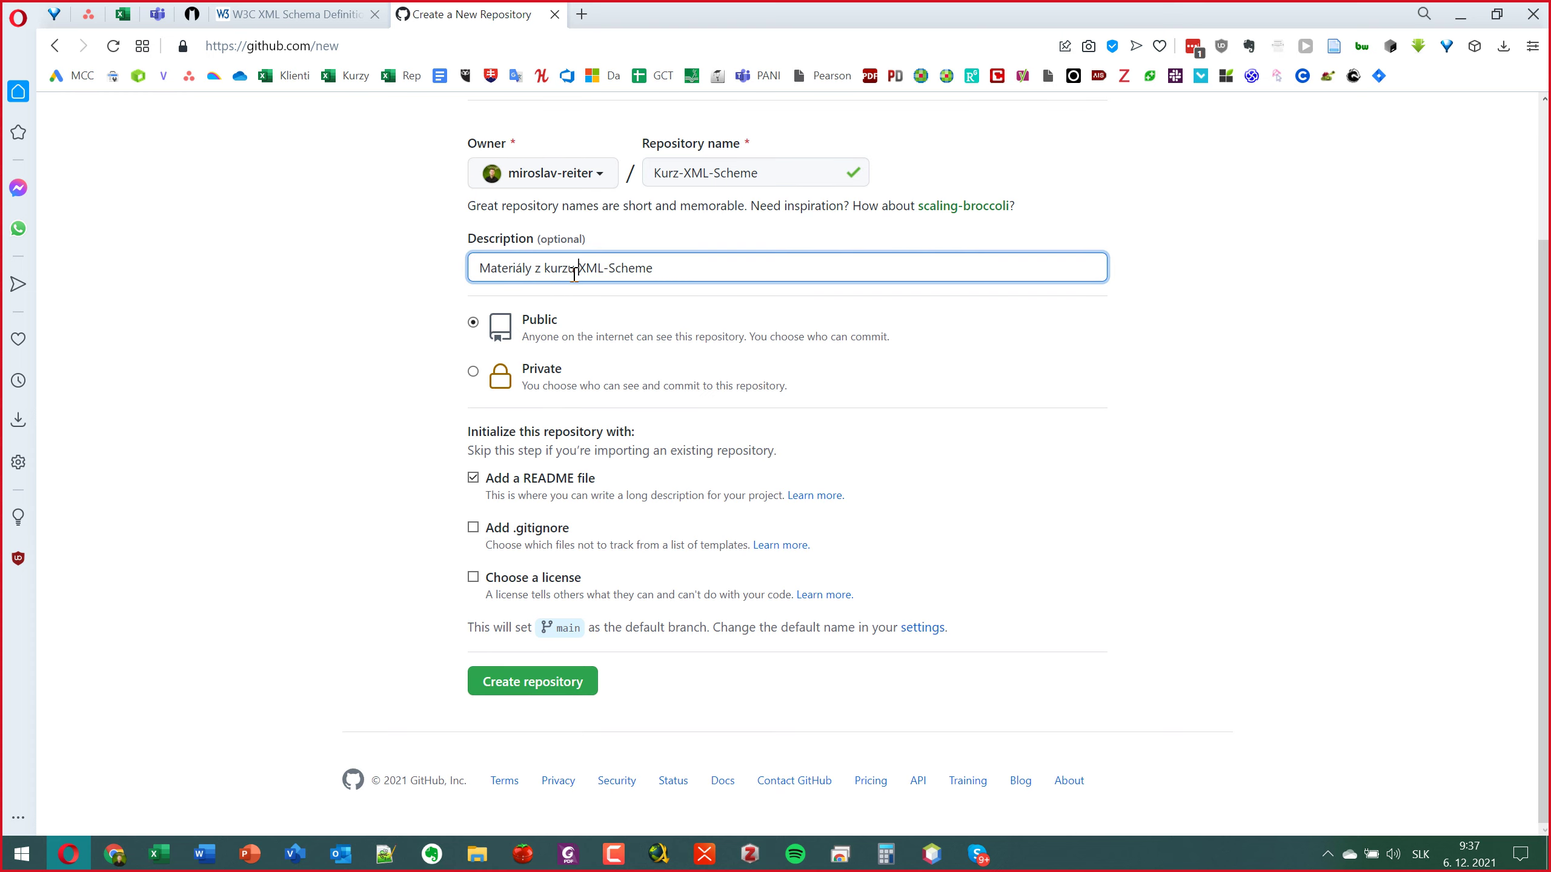
key(BackSpace)
click(563, 688)
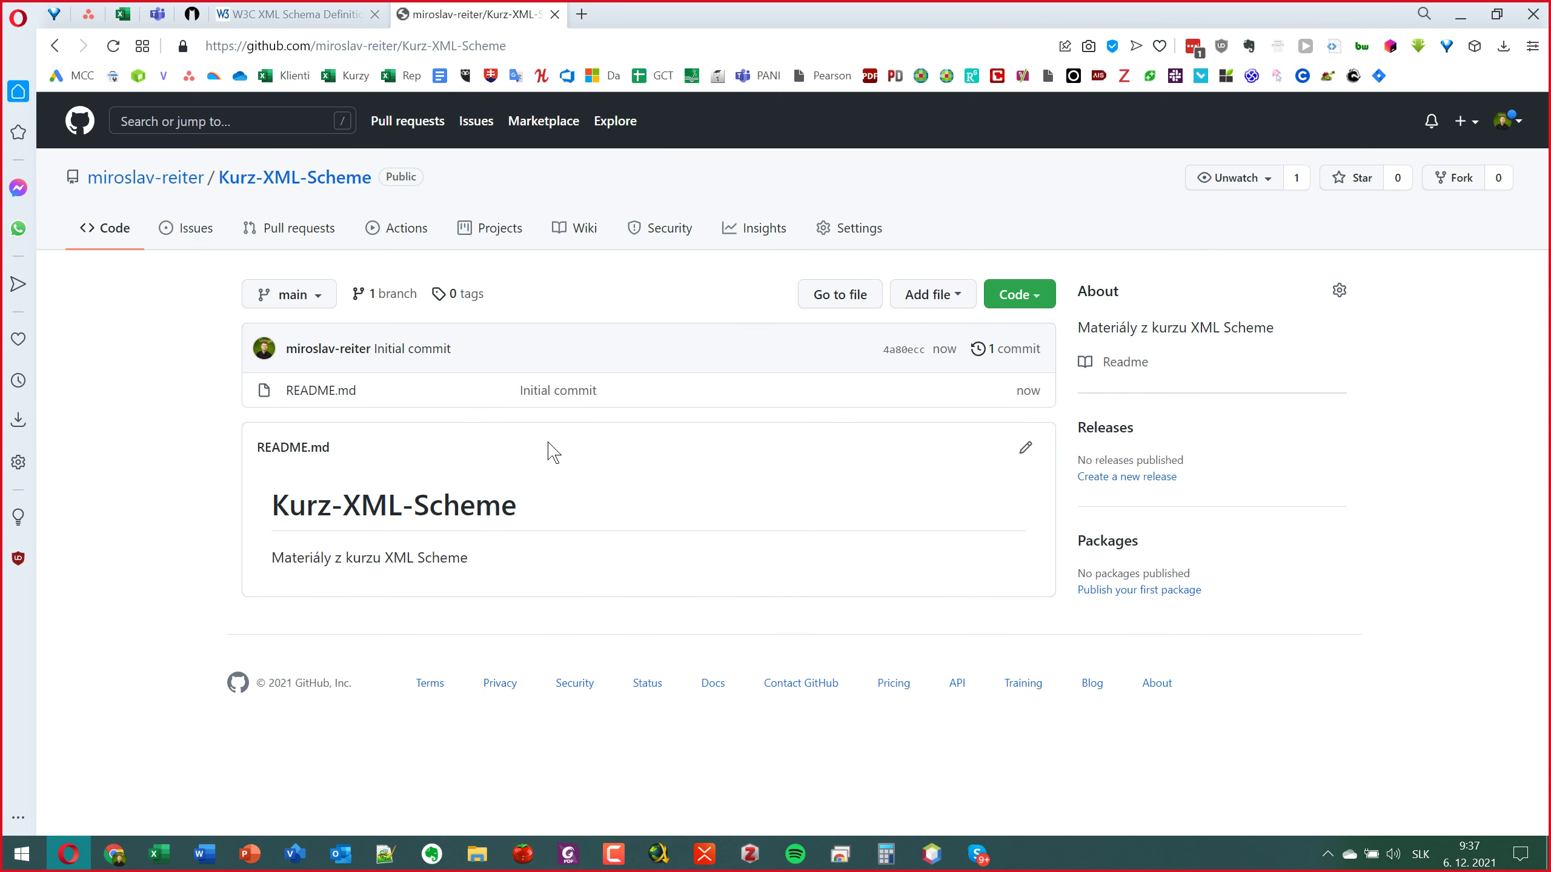
Upload xml_krajiny.xml from the desktop to the Kurz-XML-Scheme repository and commit it with the default message.
drag(894, 10, 924, 43)
click(907, 332)
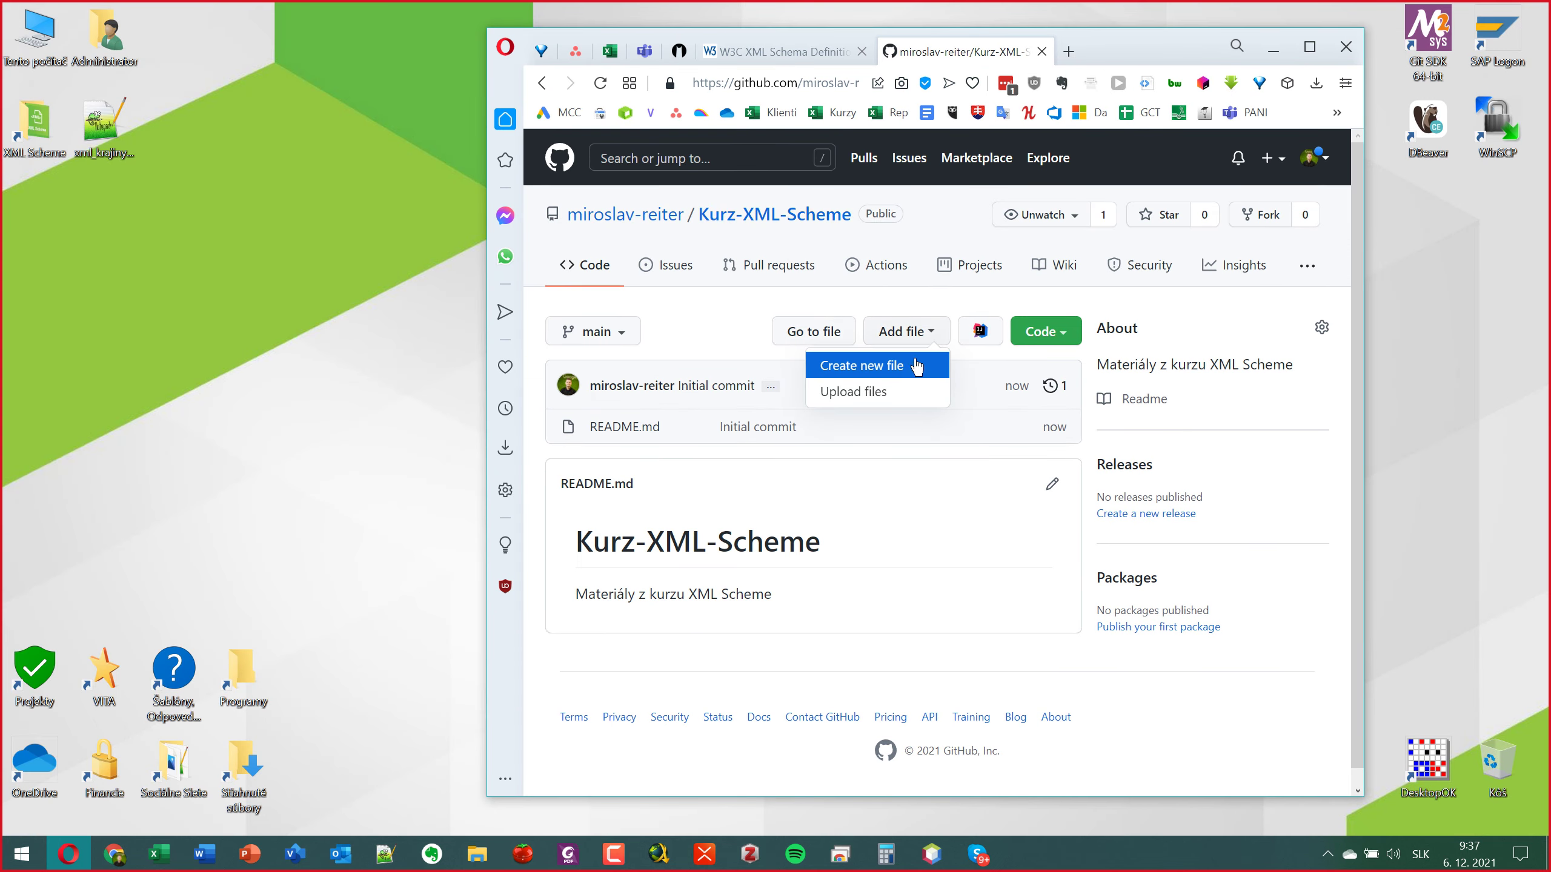
click(903, 397)
drag(104, 125, 946, 480)
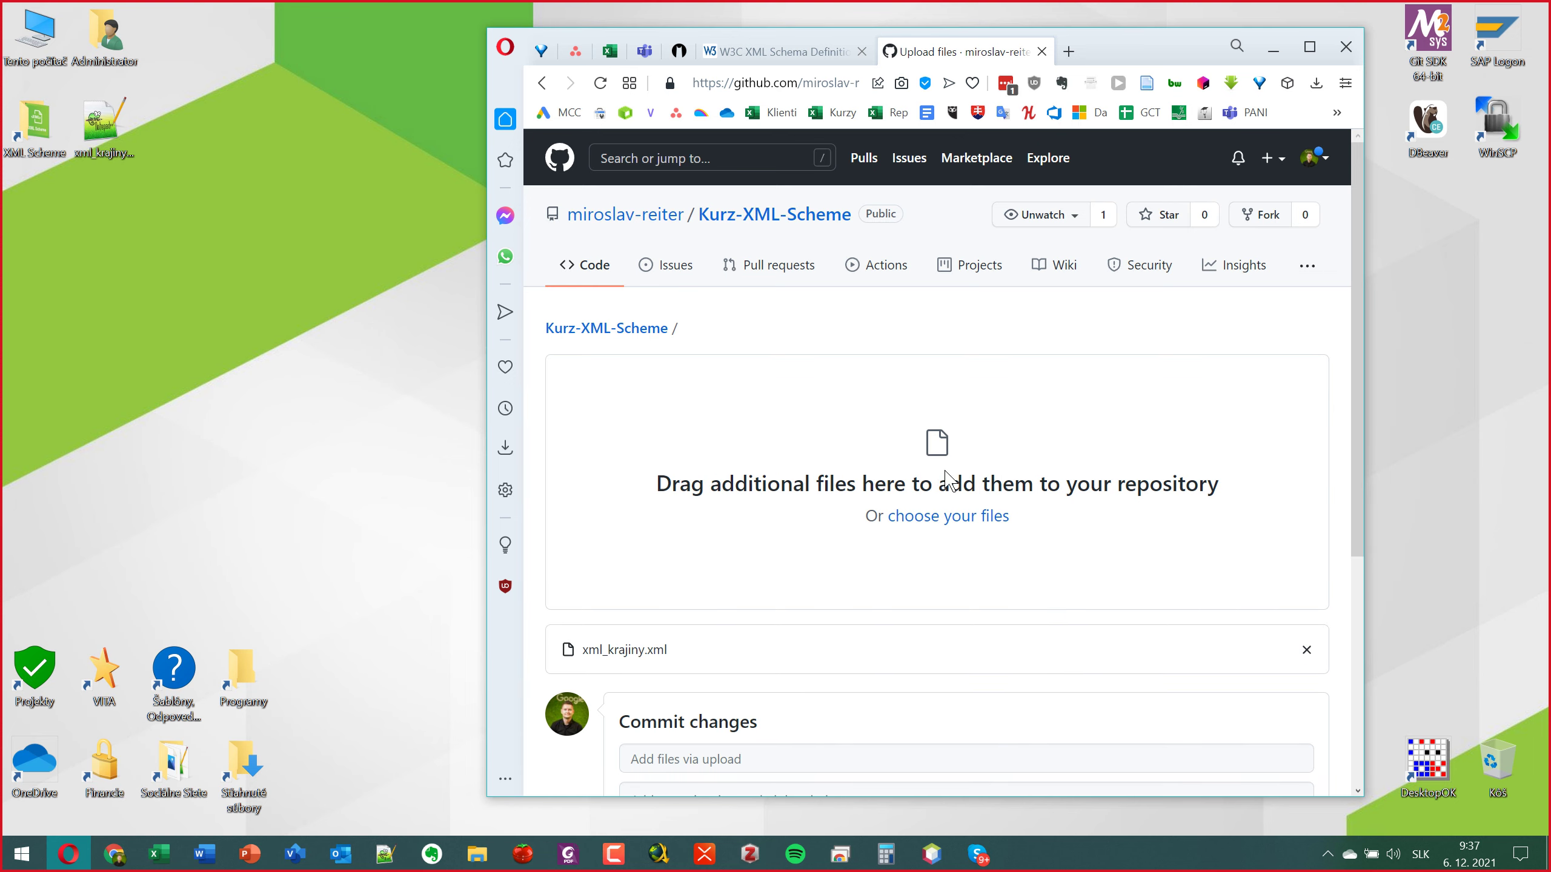
scroll(855, 590, down, 5)
click(693, 606)
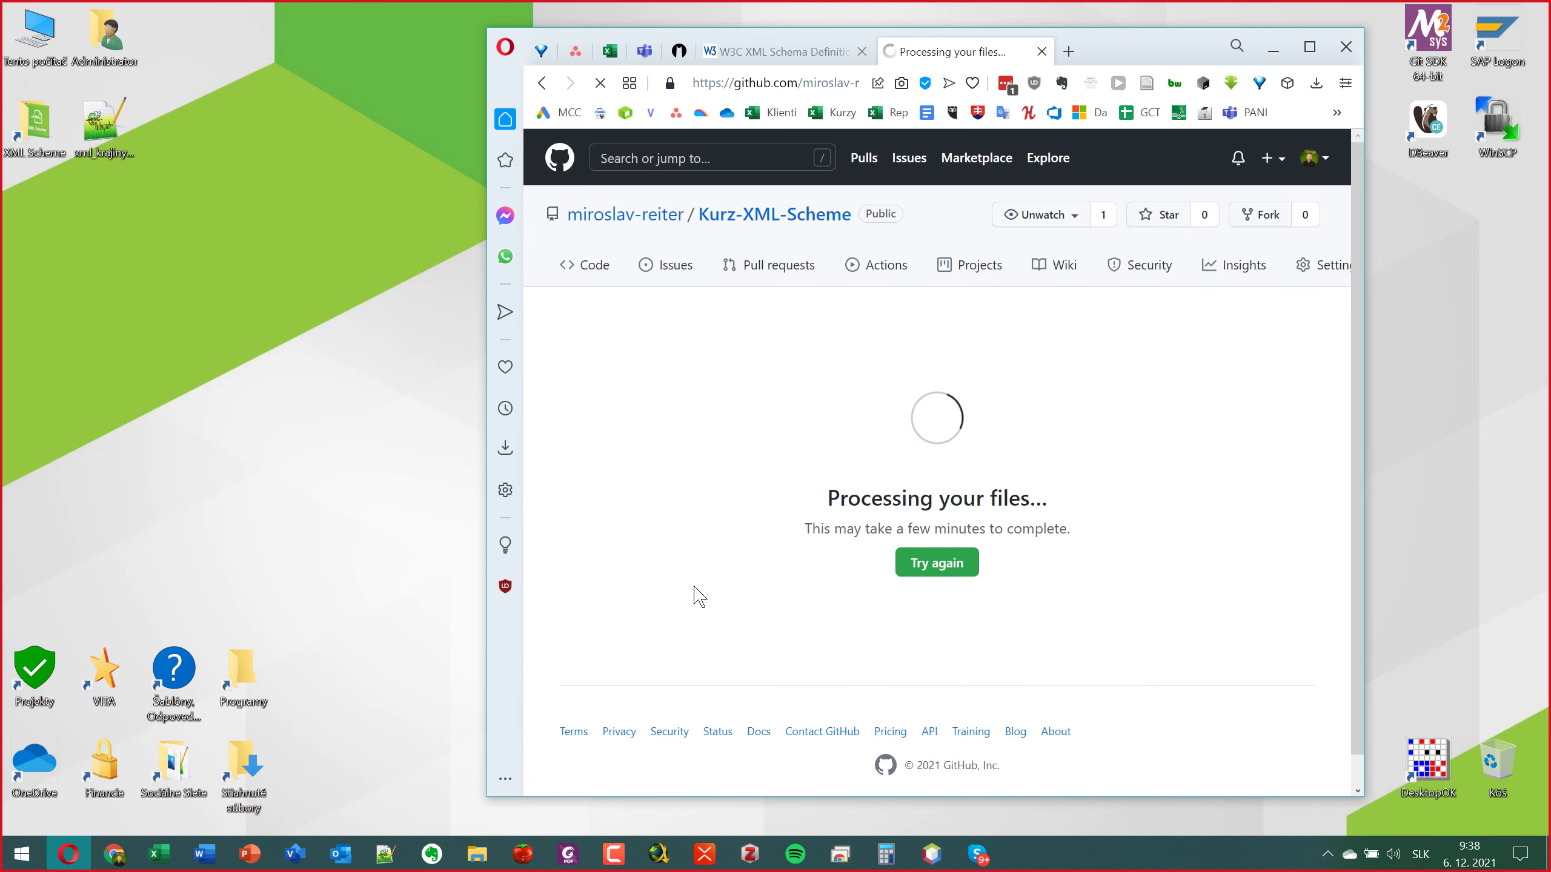
Maximize the browser window, select the repository's web address for sharing and switch to the Skype window.
double_click(1065, 34)
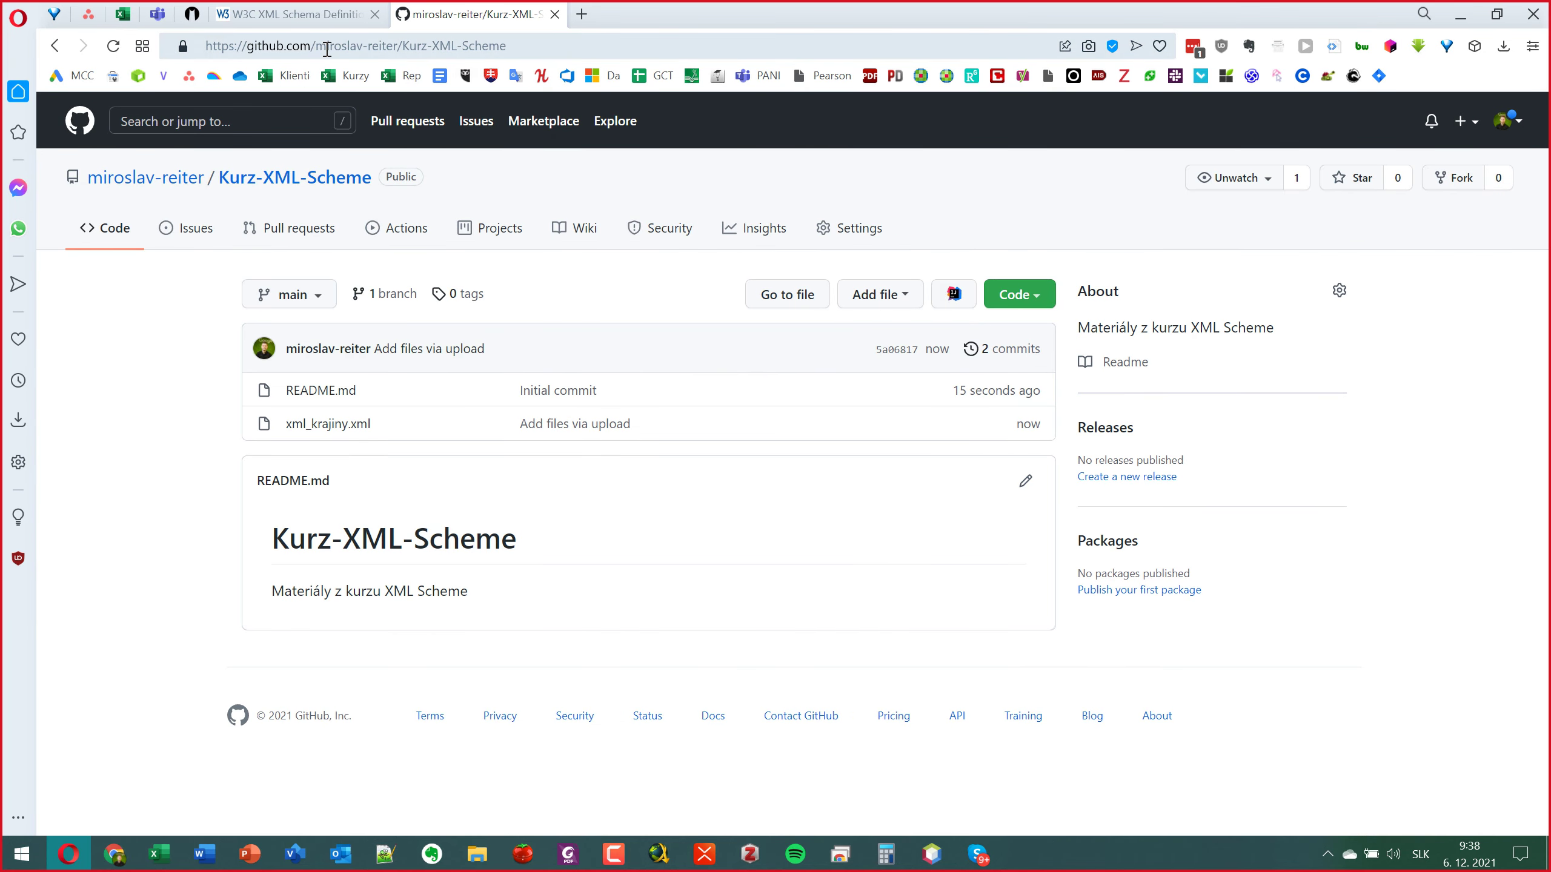
click(326, 49)
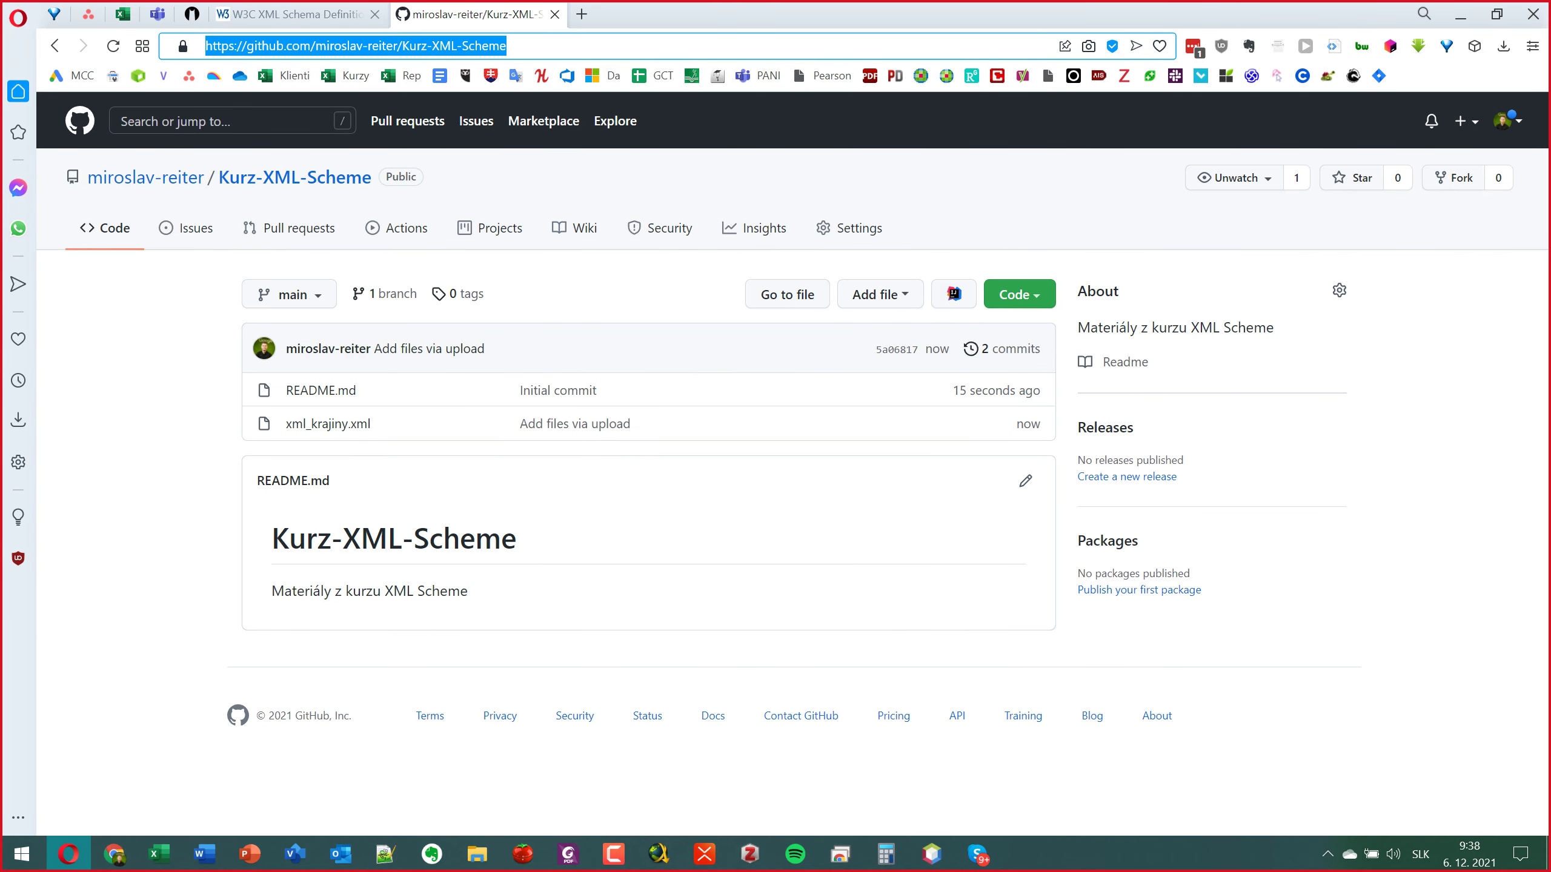
key(alt+Tab)
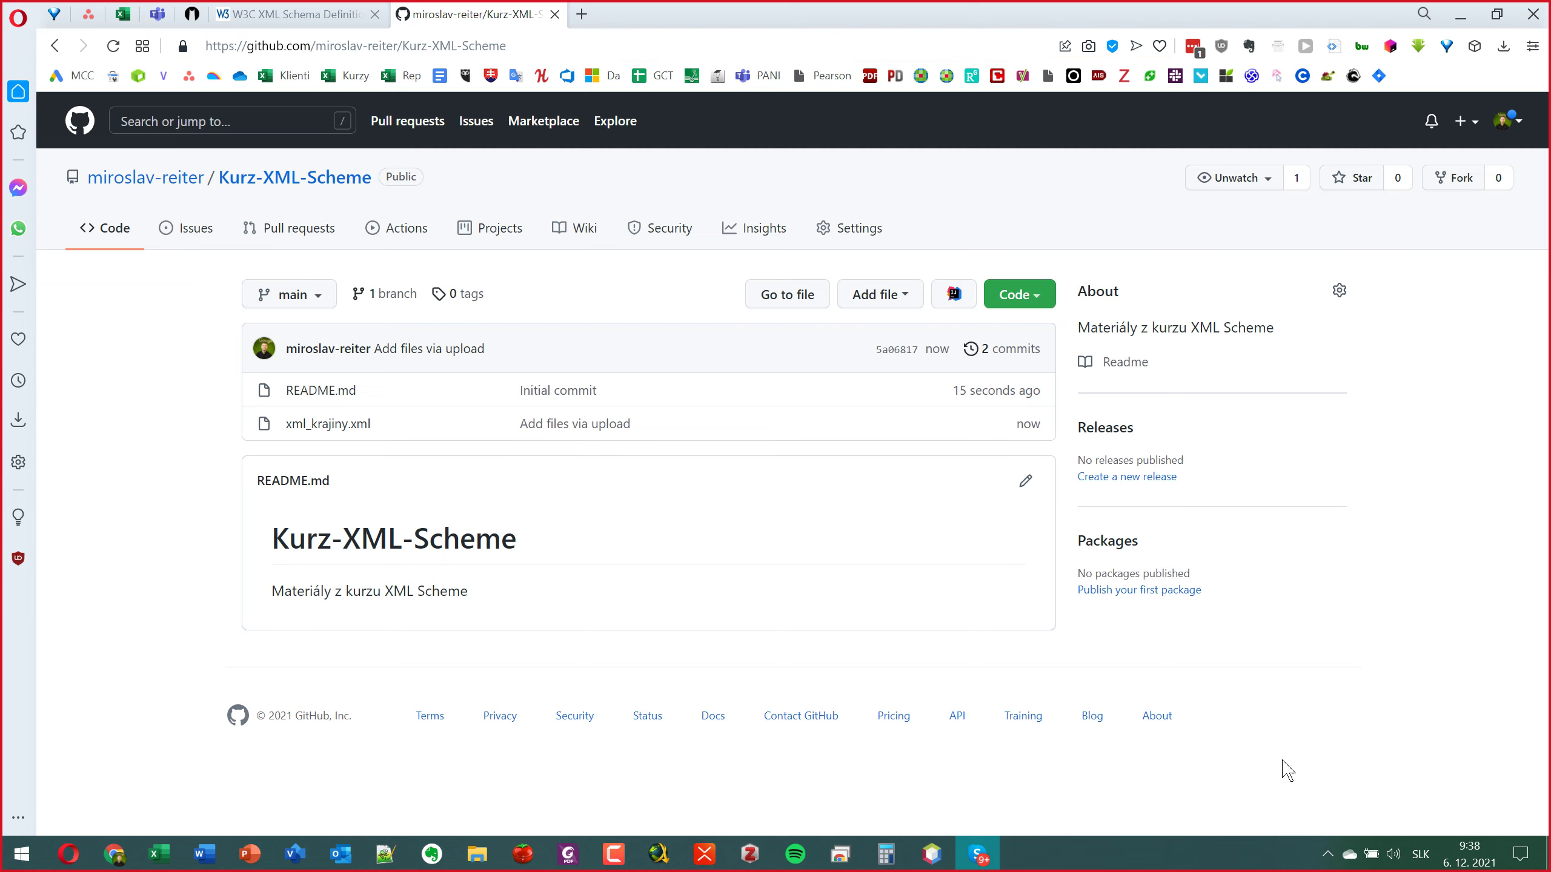
Open xml_krajiny.xml in the repository and look through its country, city and language elements.
click(312, 428)
scroll(403, 495, down, 1)
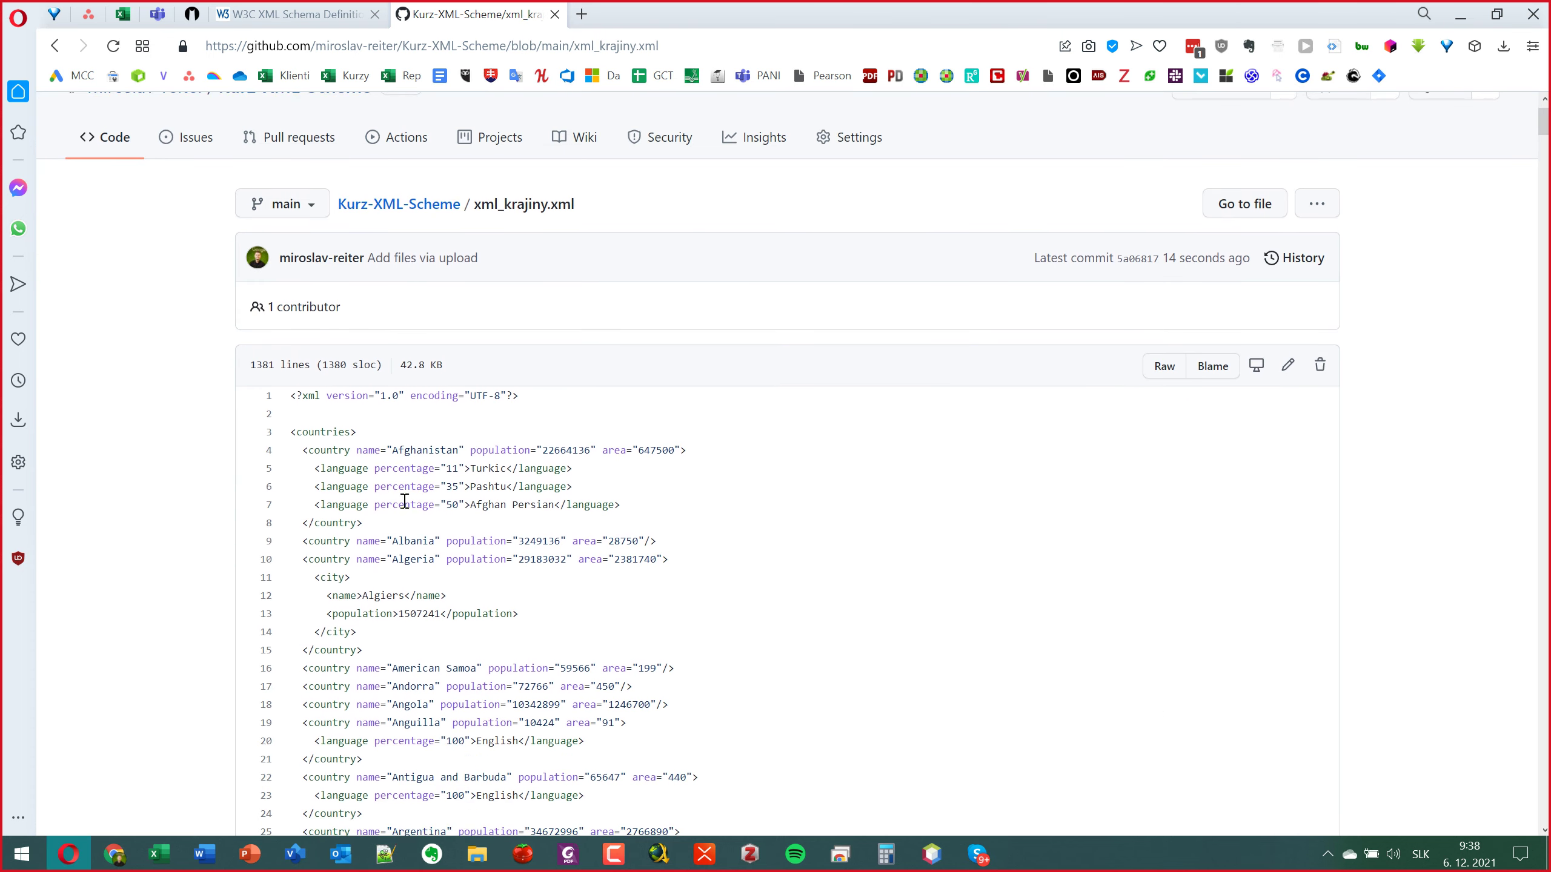
scroll(397, 556, down, 2)
scroll(398, 557, down, 4)
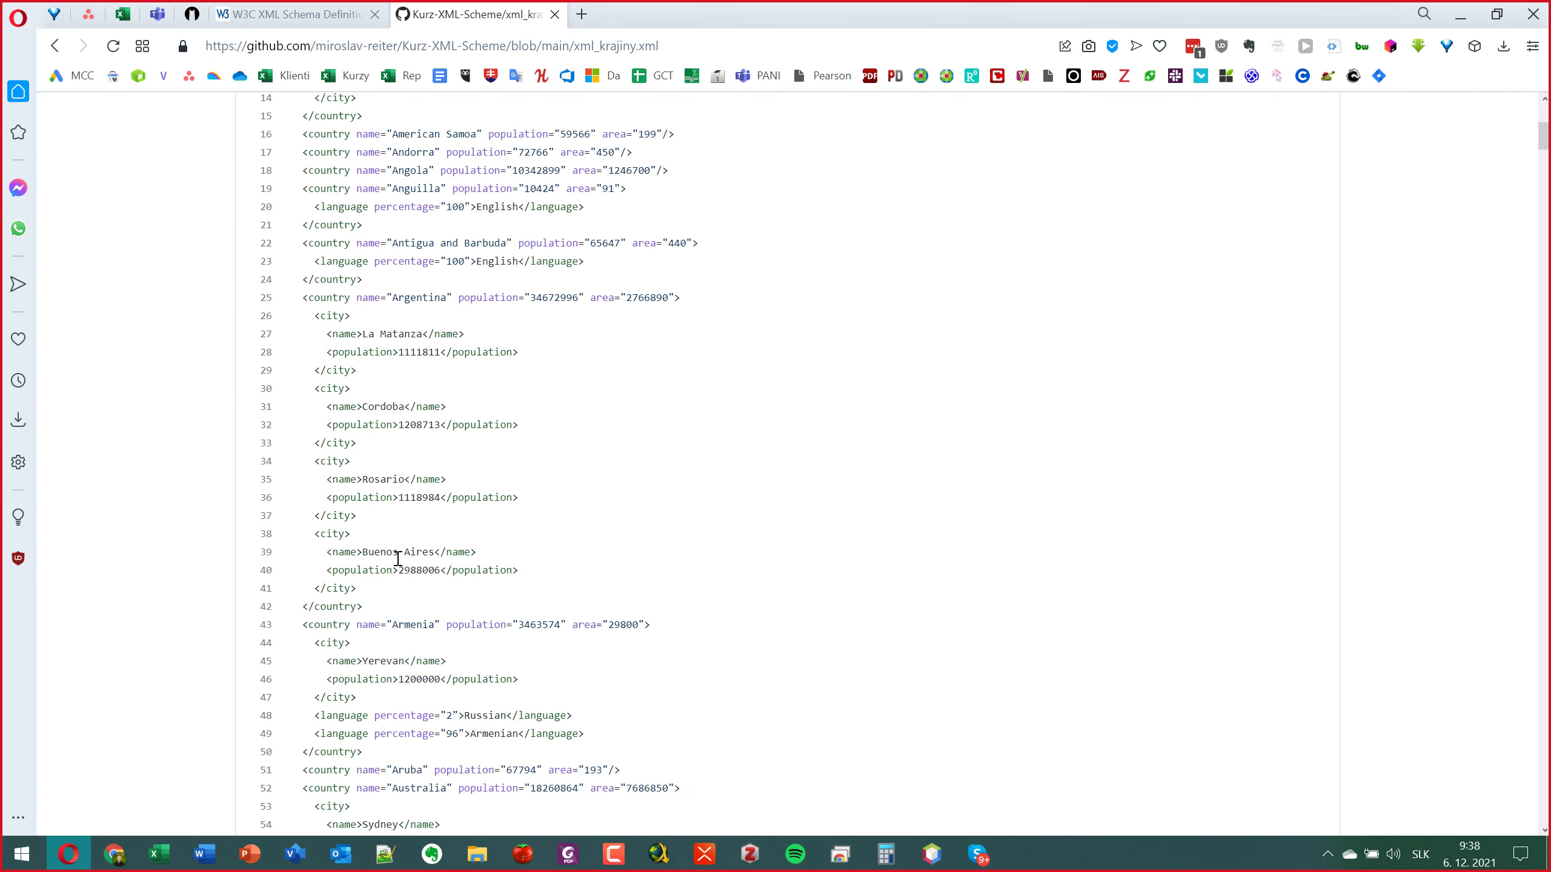
scroll(390, 561, up, 7)
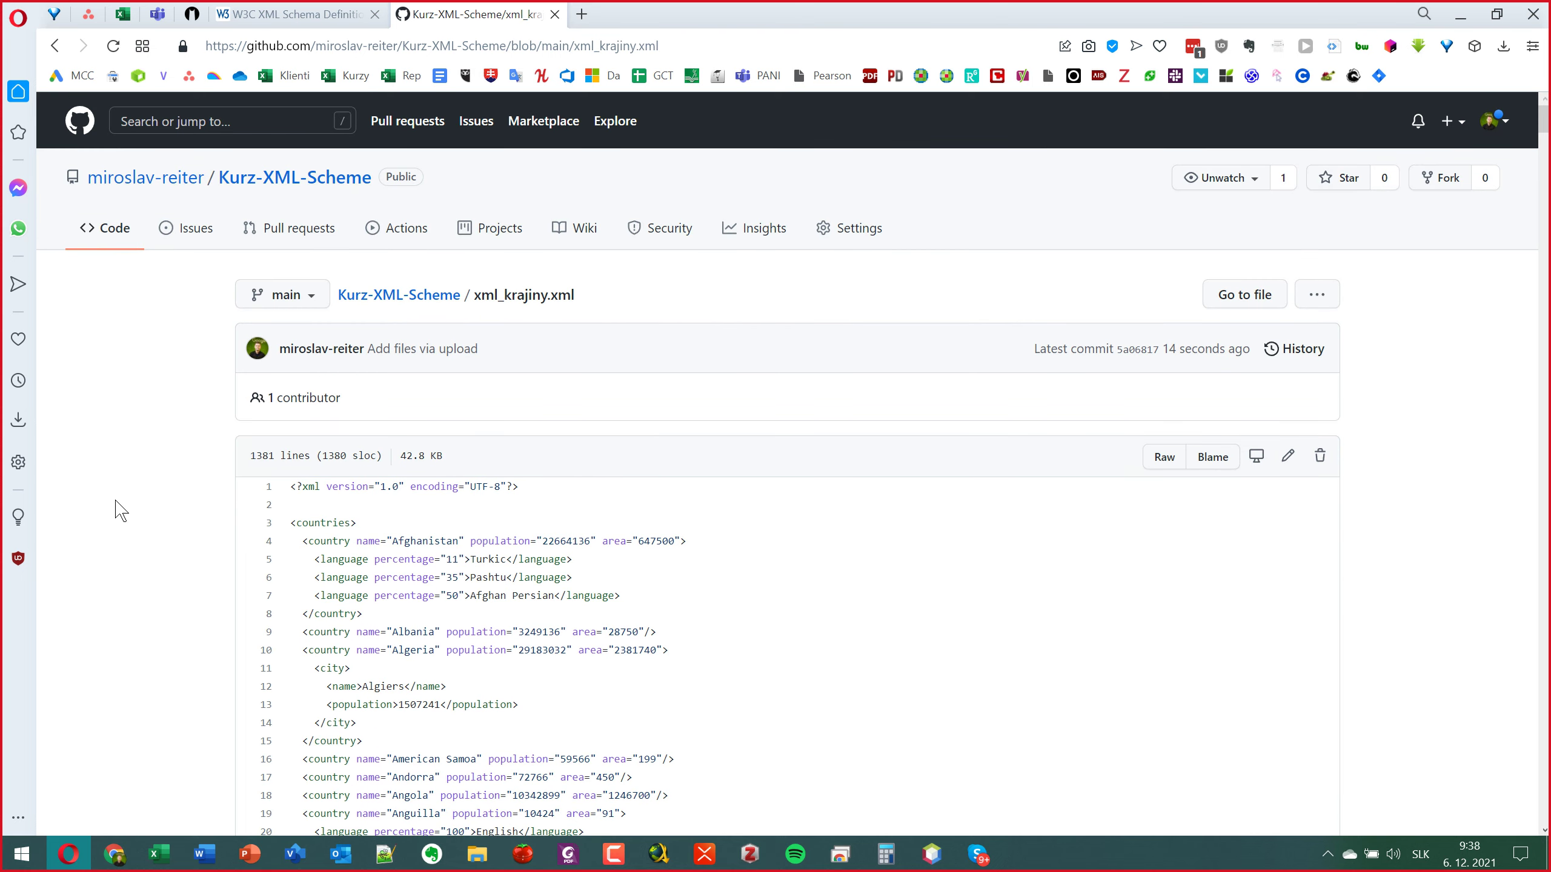
Minimize the browser and switch to the XML Scheme presentation in PowerPoint.
click(1464, 14)
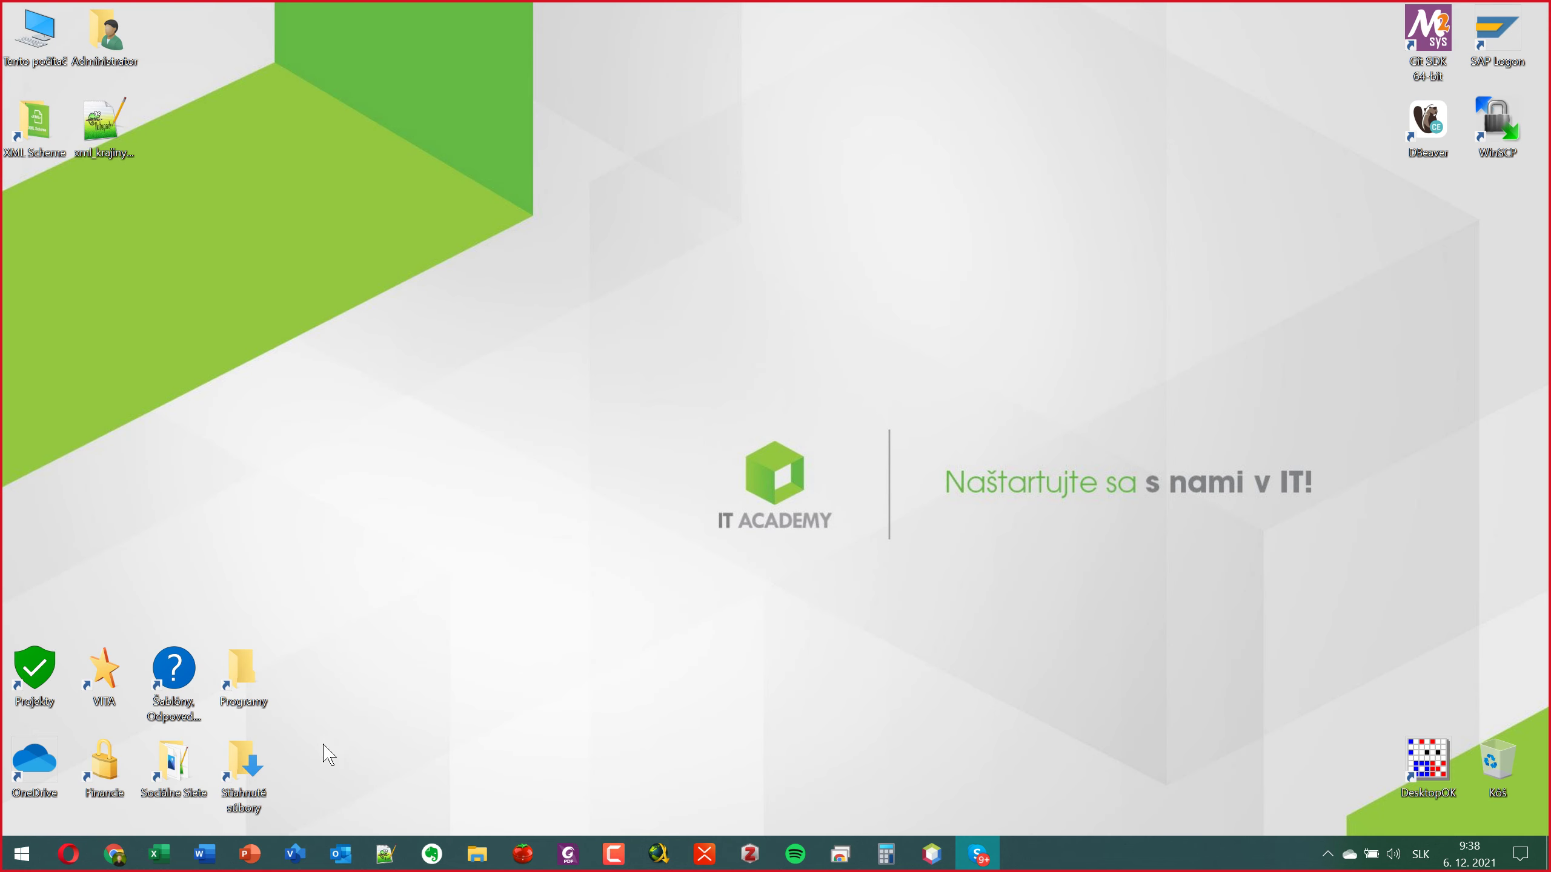
click(251, 854)
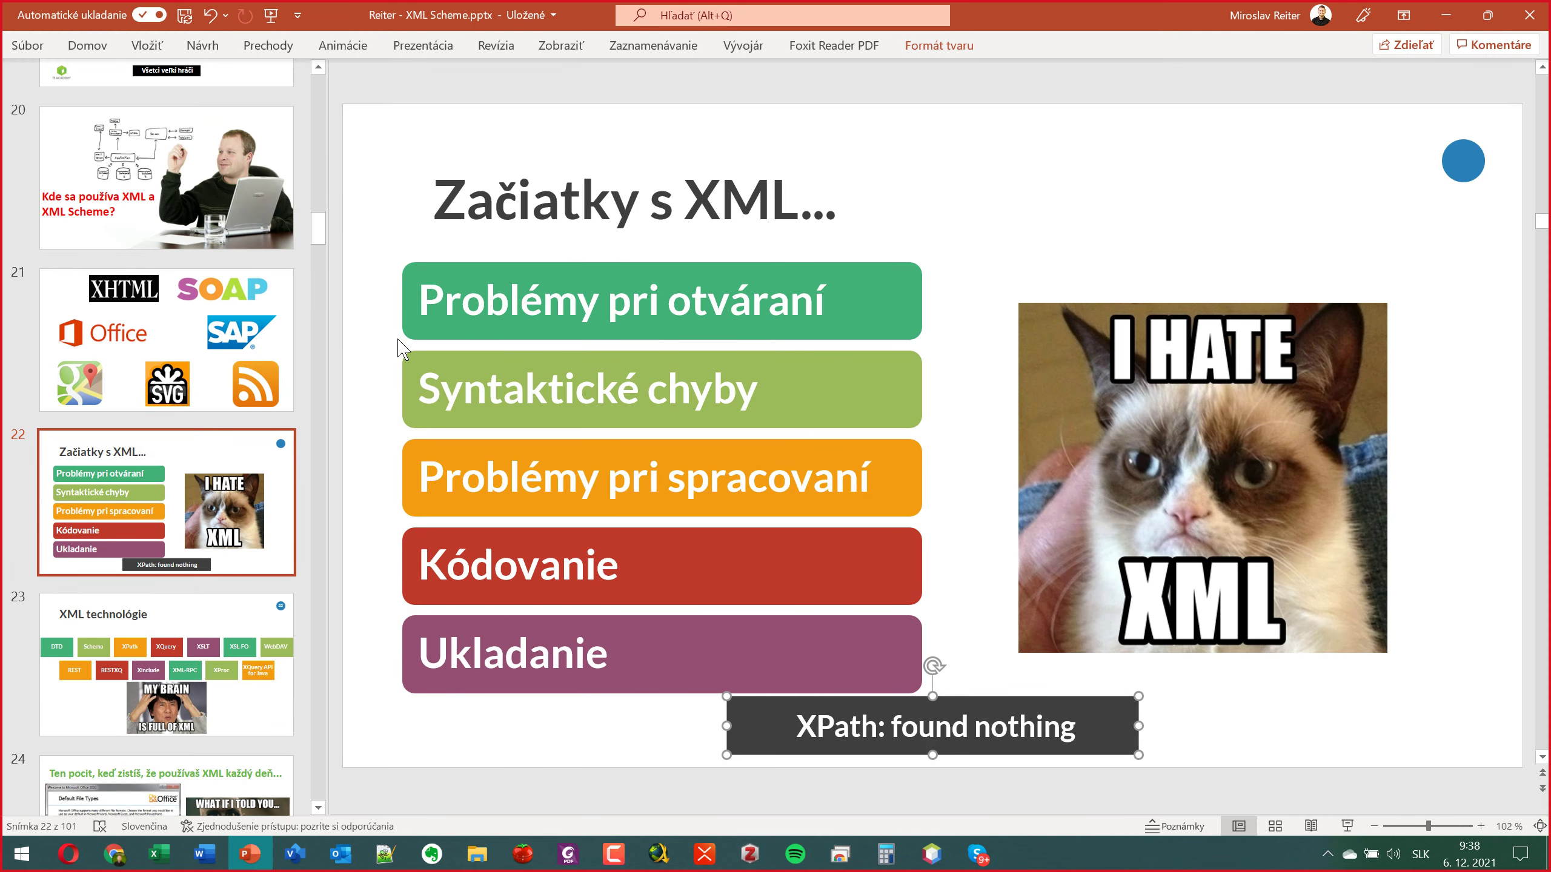